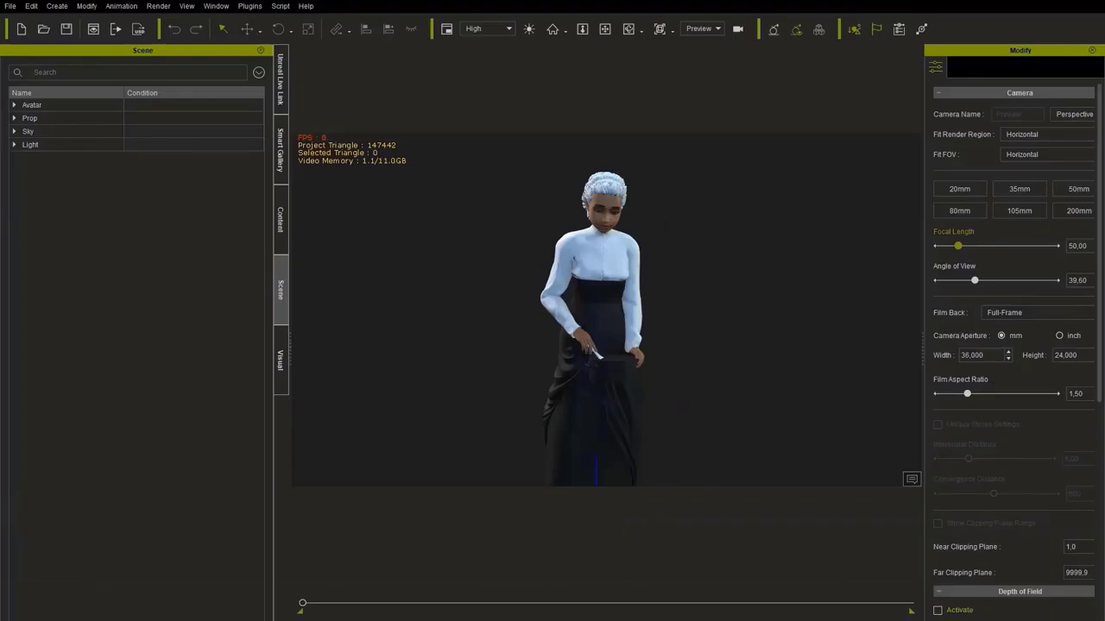
# - Export the animated kitchen scene to USD with All frames and RTX Path-Traced materials
pyautogui.click(138, 31)
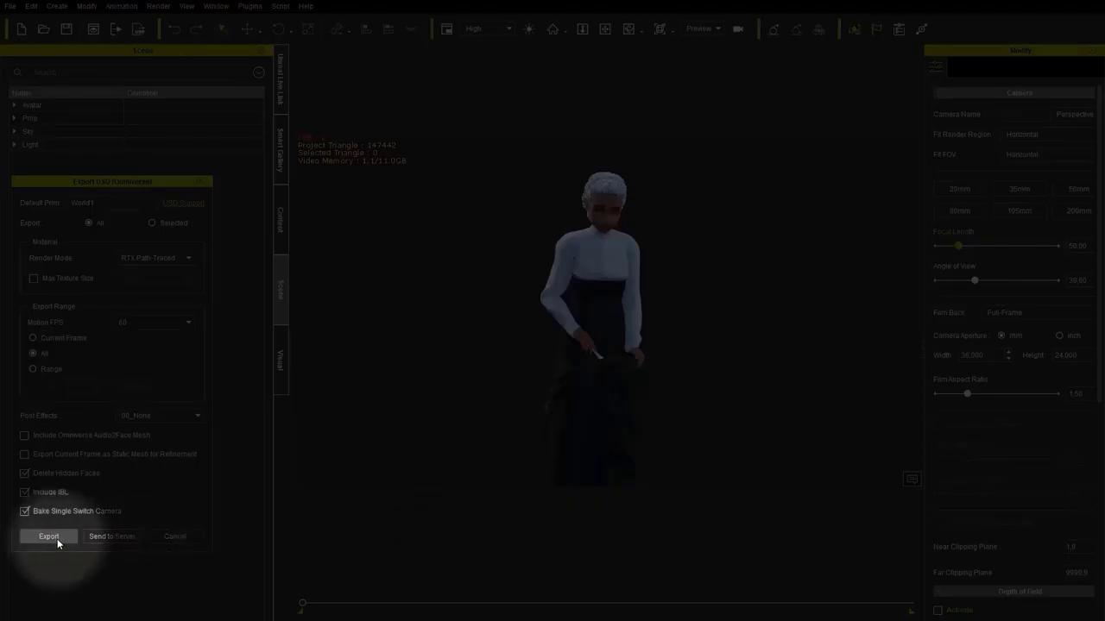
pyautogui.click(49, 536)
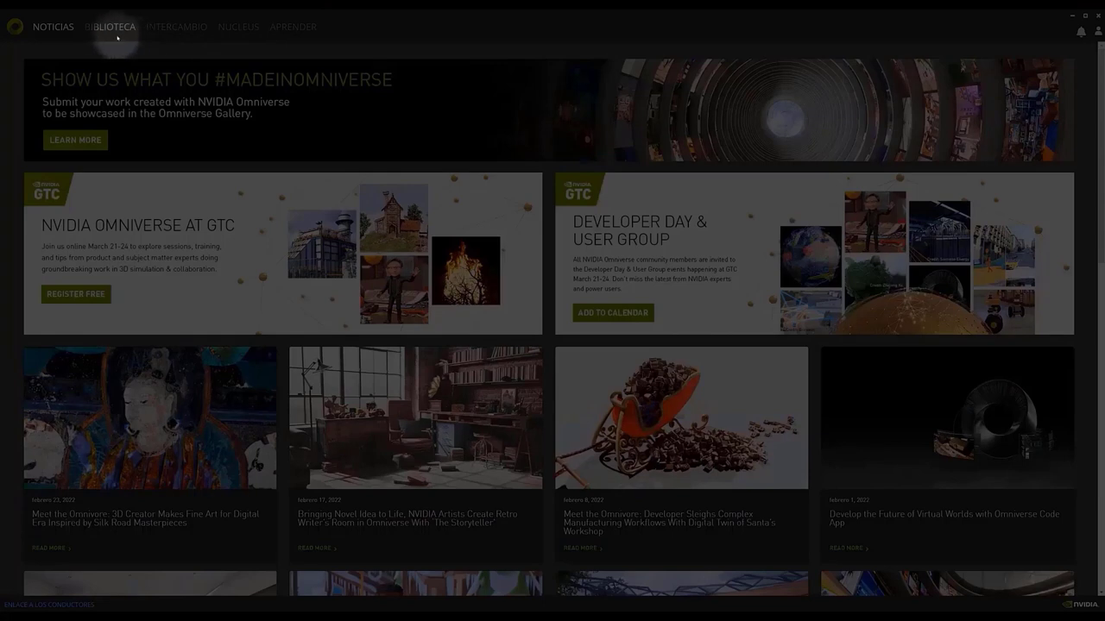
# - Start Omniverse Create from the BIBLIOTECA library of installed apps
pyautogui.click(113, 34)
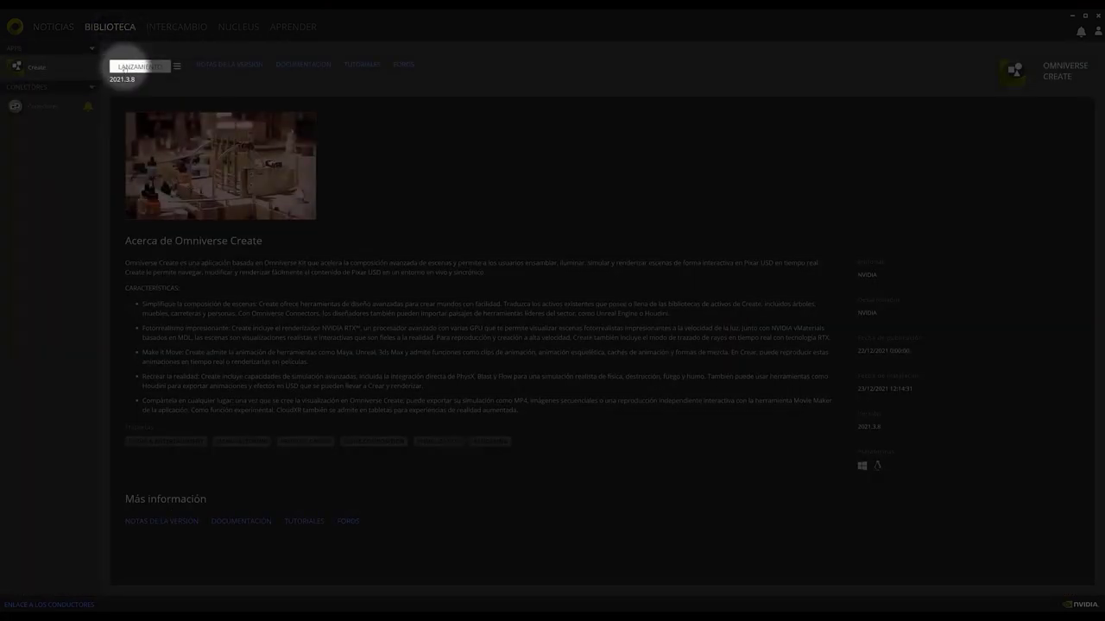
pyautogui.click(138, 66)
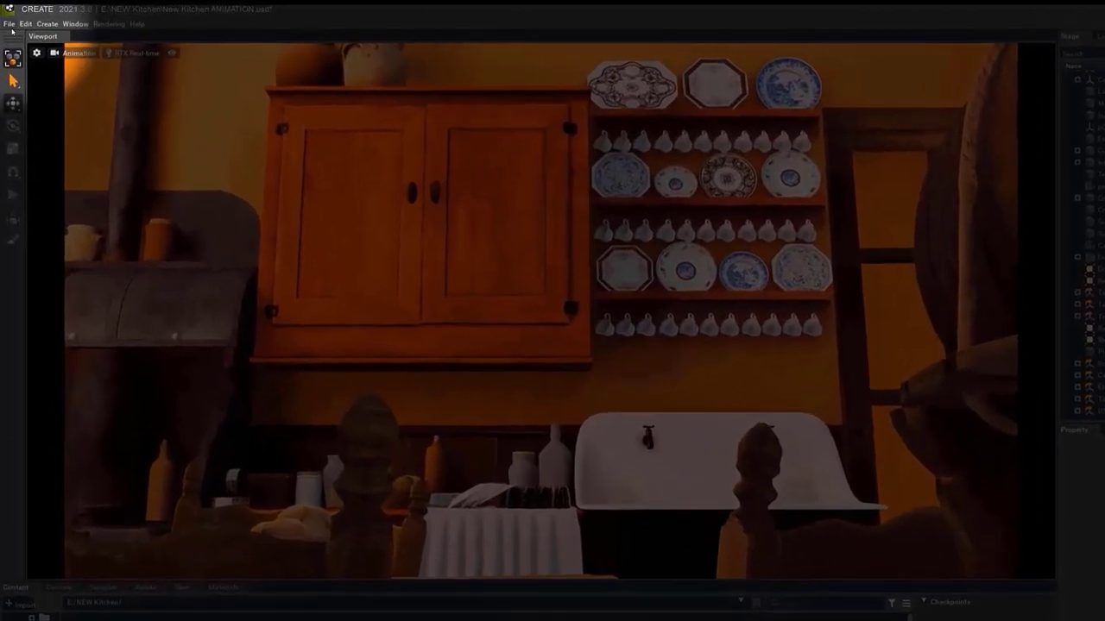
# - Apply the Boulton blouse texture as albedo map on blouse Definitive_0_'s material defaultMat_2
pyautogui.click(8, 24)
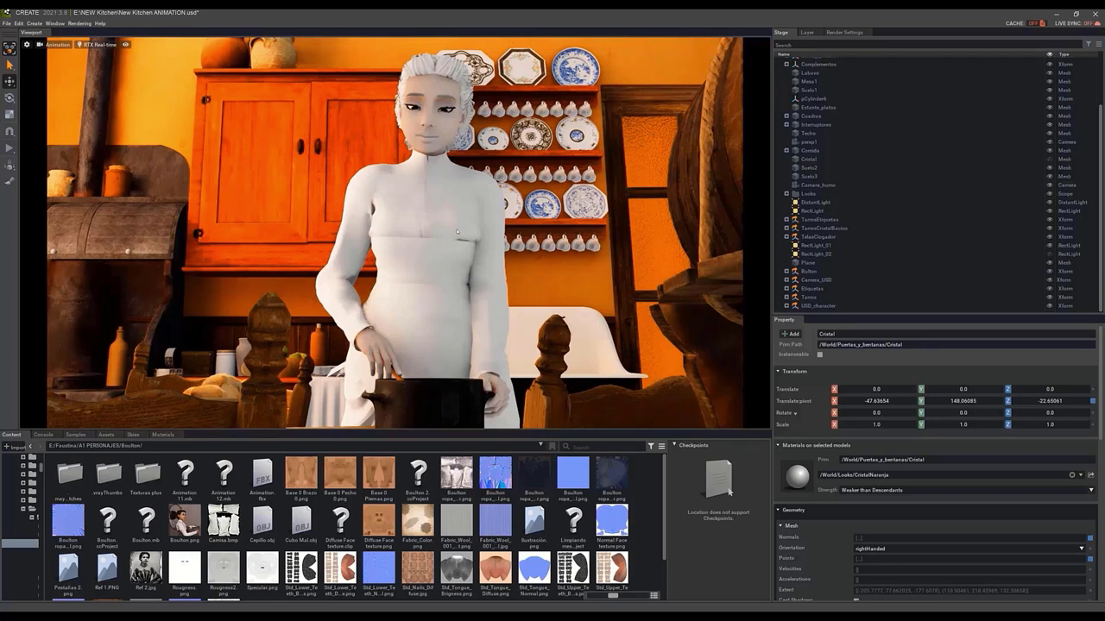
pyautogui.click(388, 184)
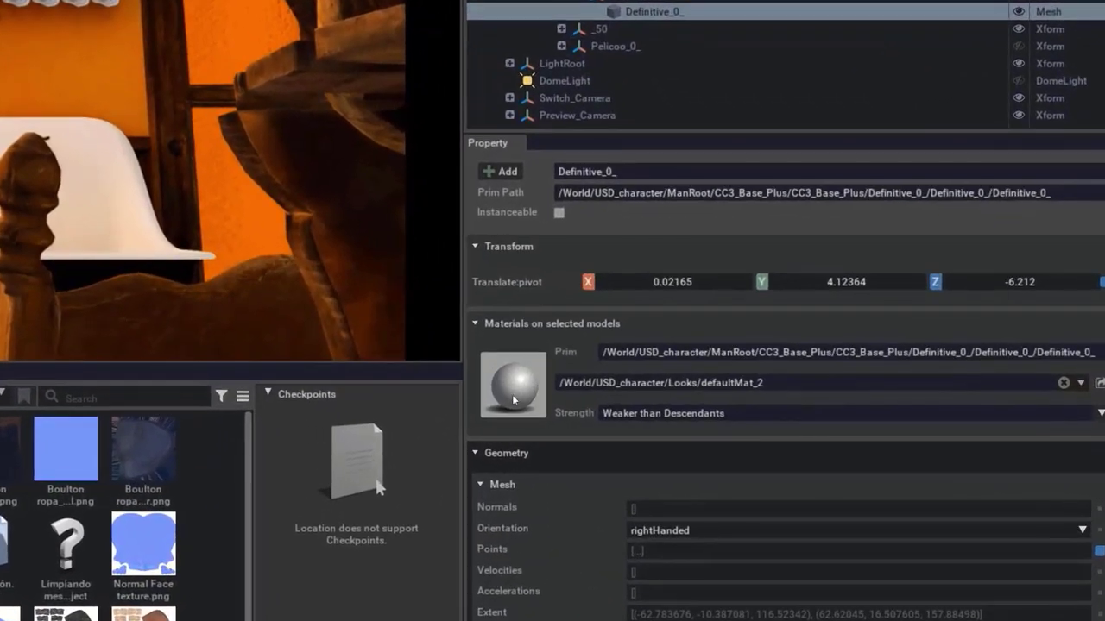
pyautogui.click(516, 399)
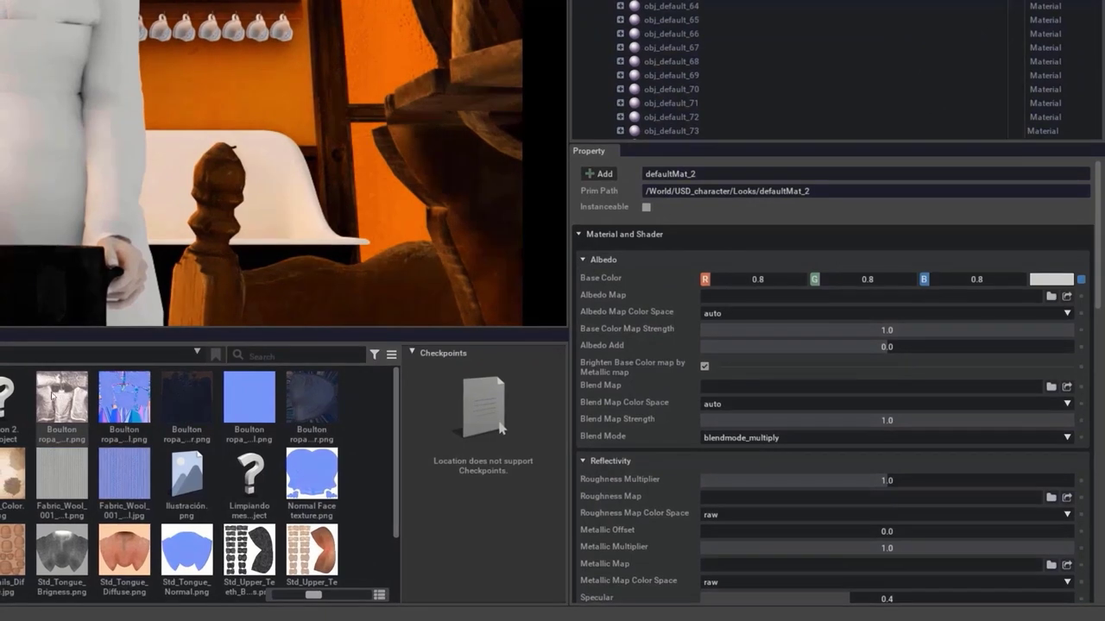
pyautogui.moveTo(52, 395); pyautogui.dragTo(734, 297)
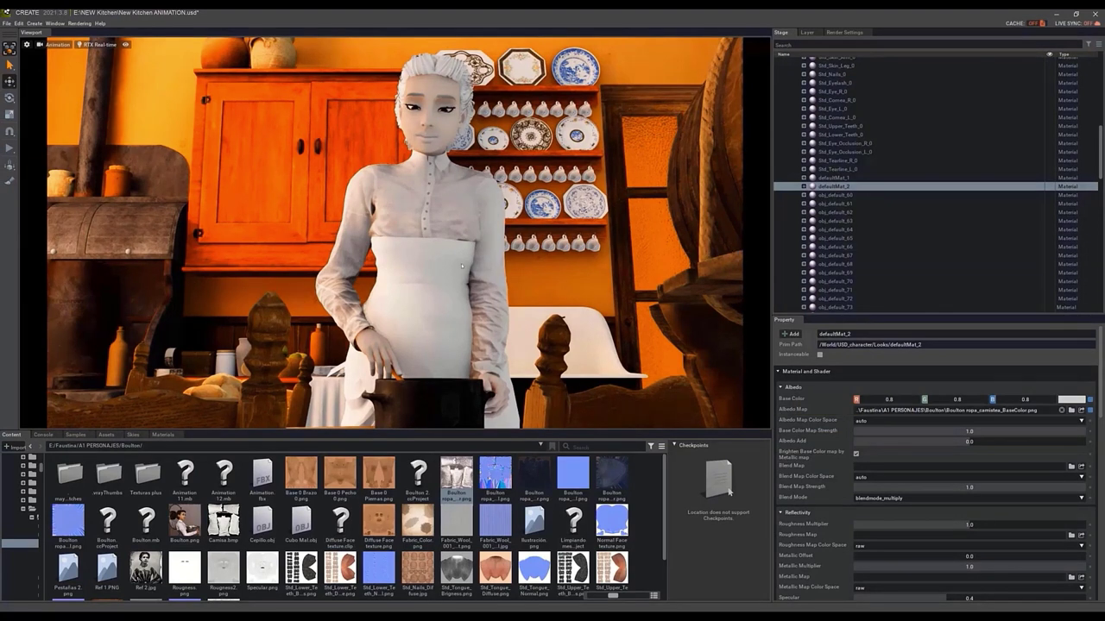
# - Apply the Boulton skirt texture as albedo on Faldaa's defaultMat_1, turning it dark blue
pyautogui.click(462, 265)
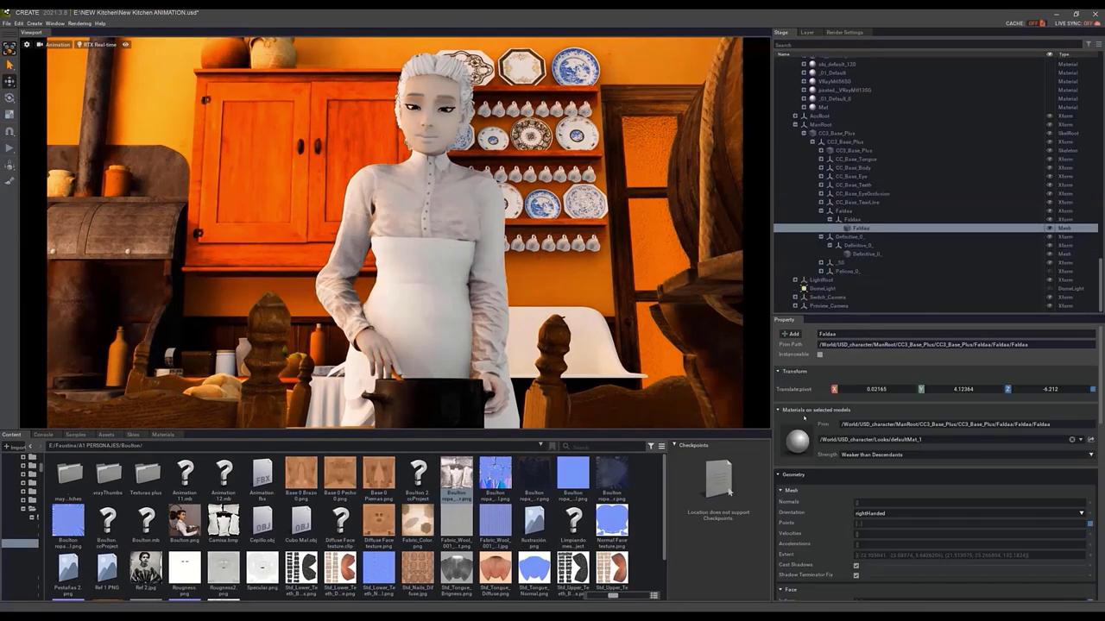
pyautogui.click(798, 438)
pyautogui.moveTo(614, 474); pyautogui.dragTo(861, 412)
pyautogui.scroll(-5, 904, 536)
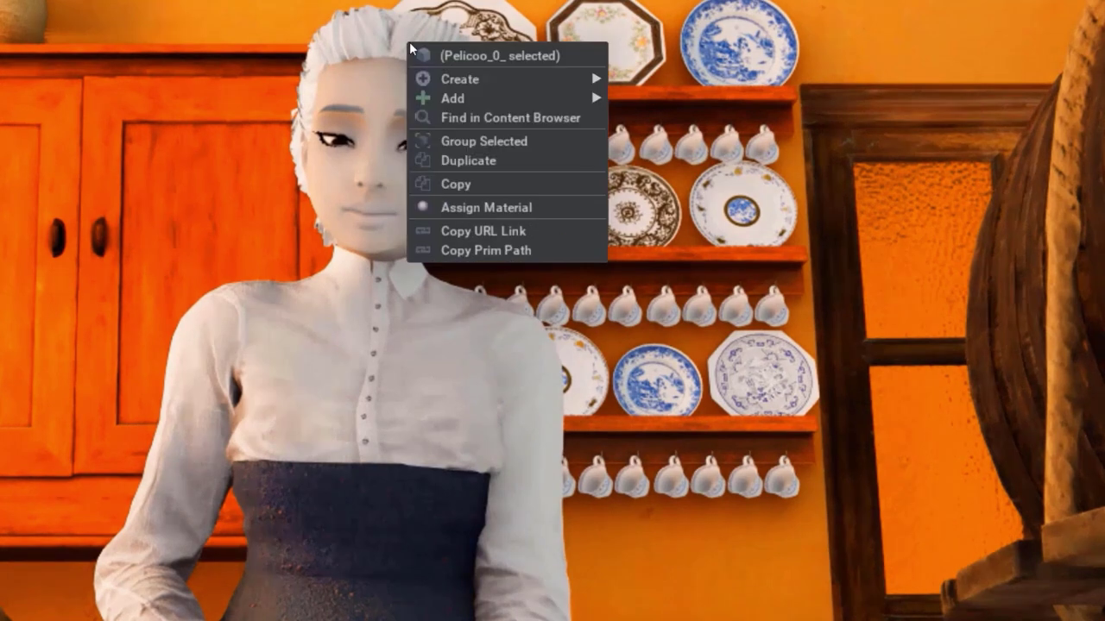
# - Assign a black OmniHairPresets material to the hair mesh Pelicoo_0_
pyautogui.moveTo(463, 76)
pyautogui.moveTo(643, 78)
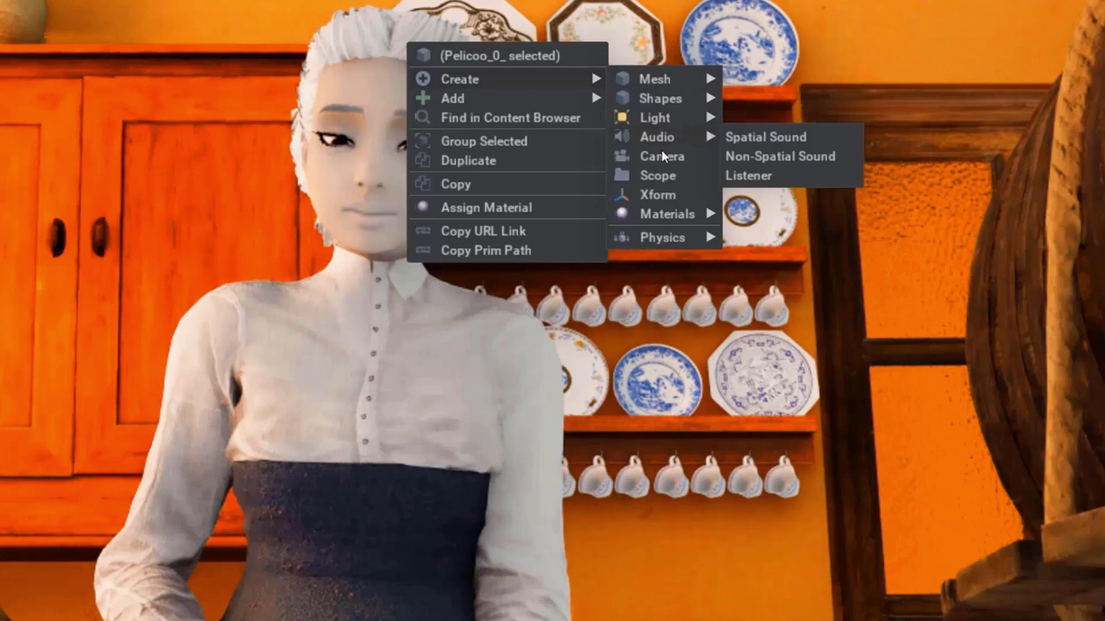
pyautogui.moveTo(663, 214)
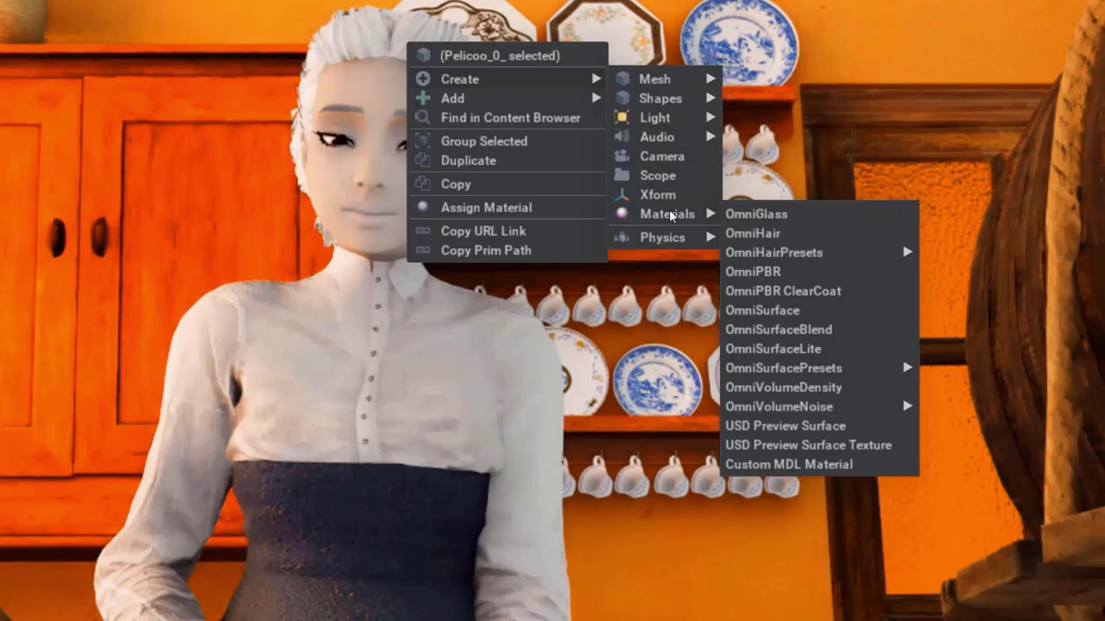
pyautogui.moveTo(803, 253)
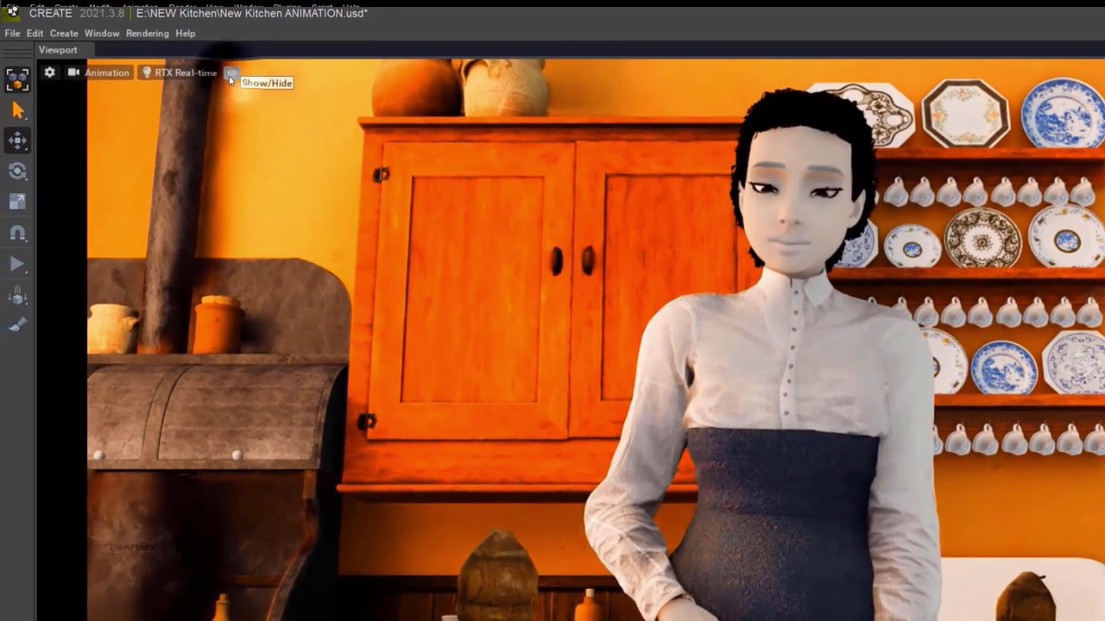
# - Scrub the timeline to around frame 277 and play the cook's animation
pyautogui.click(230, 74)
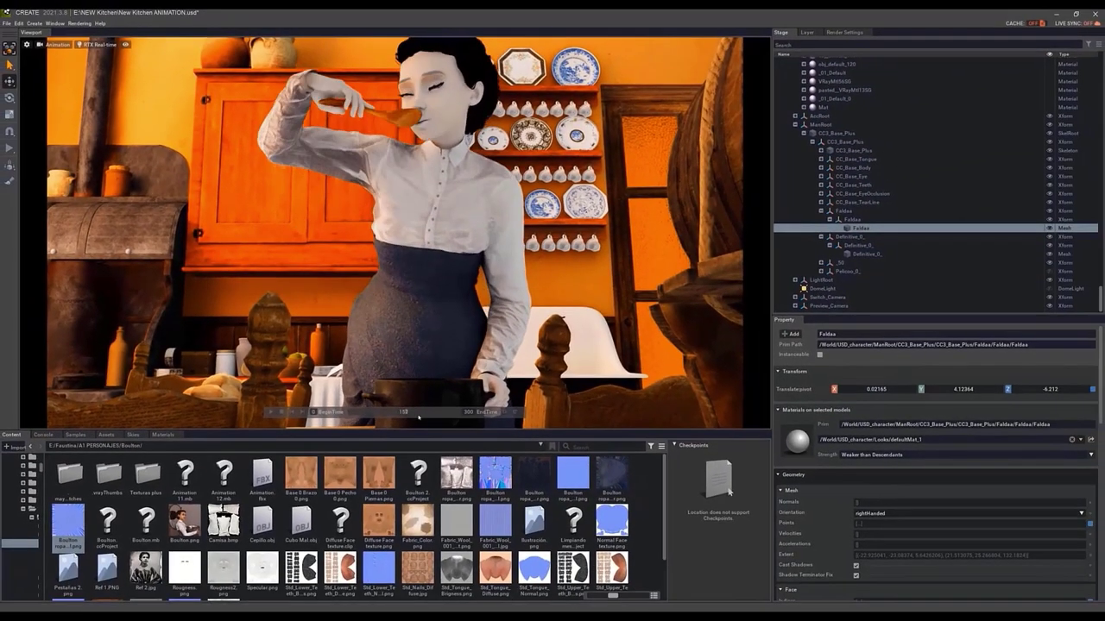
pyautogui.moveTo(429, 418); pyautogui.dragTo(350, 418)
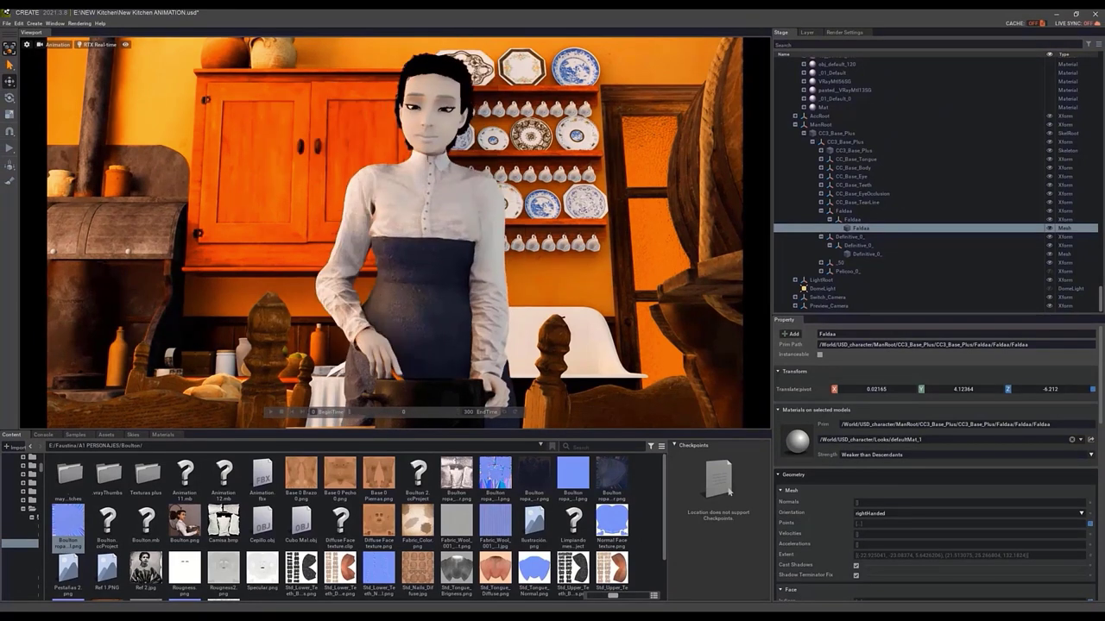
pyautogui.click(275, 414)
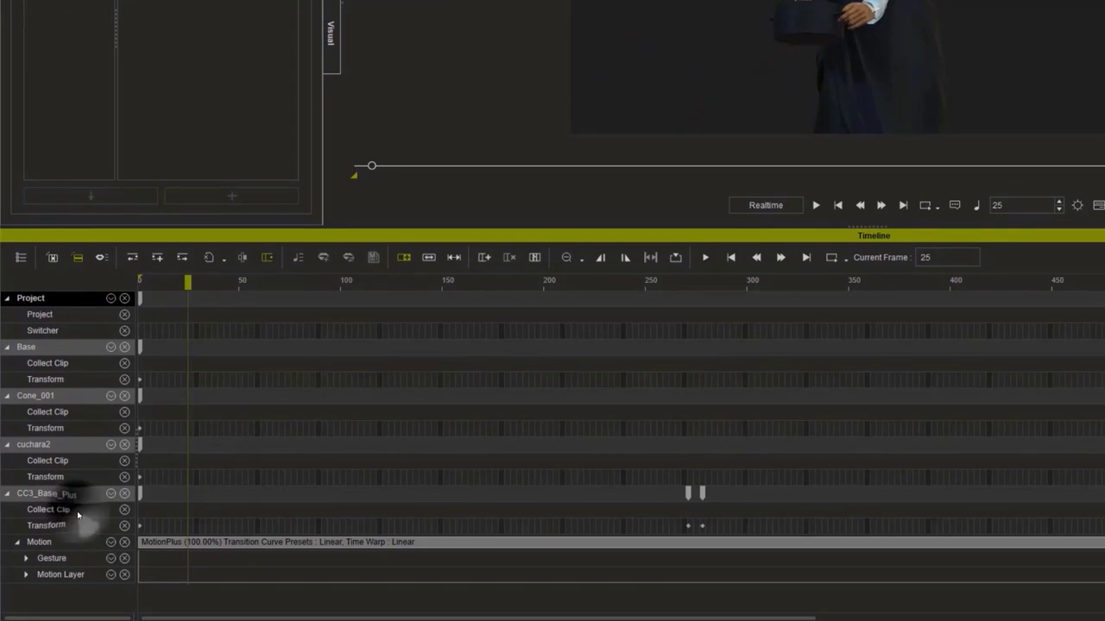
# - Save the full CC3_Base_Plus collect clip, through frame 704, as MotionPlus and apply it to the cook
pyautogui.click(77, 511)
pyautogui.moveTo(143, 510); pyautogui.dragTo(1103, 510)
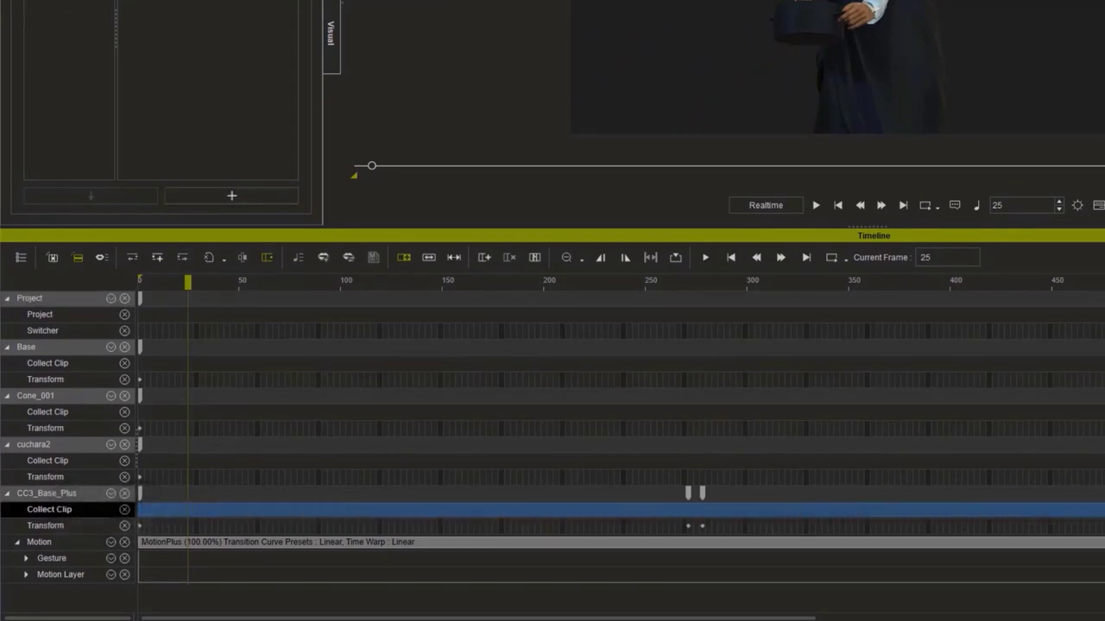
pyautogui.press('End')
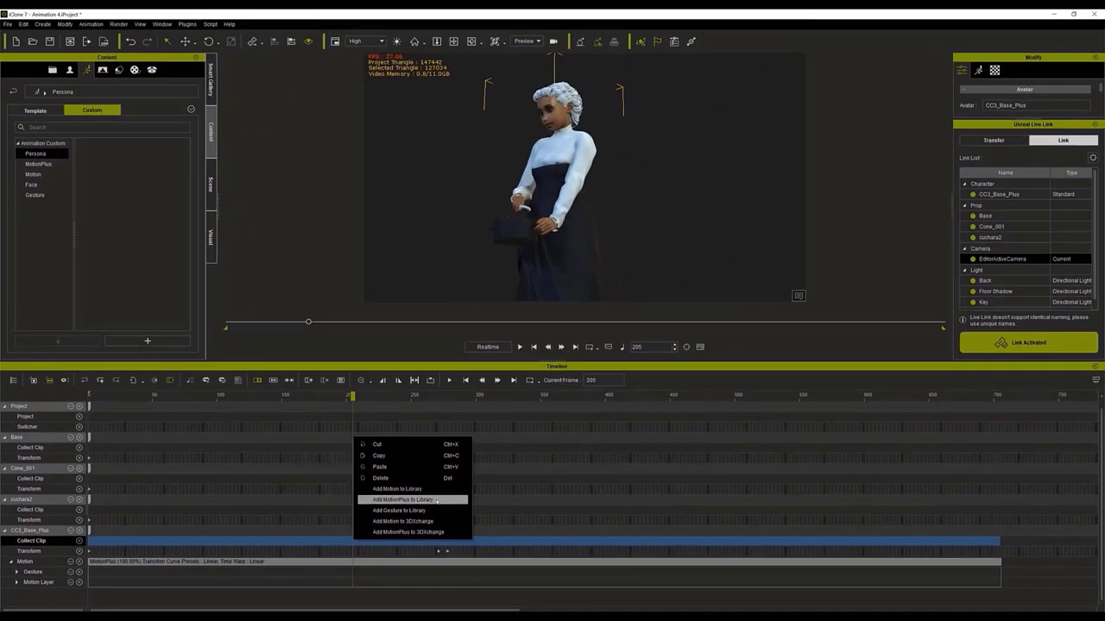
pyautogui.click(436, 501)
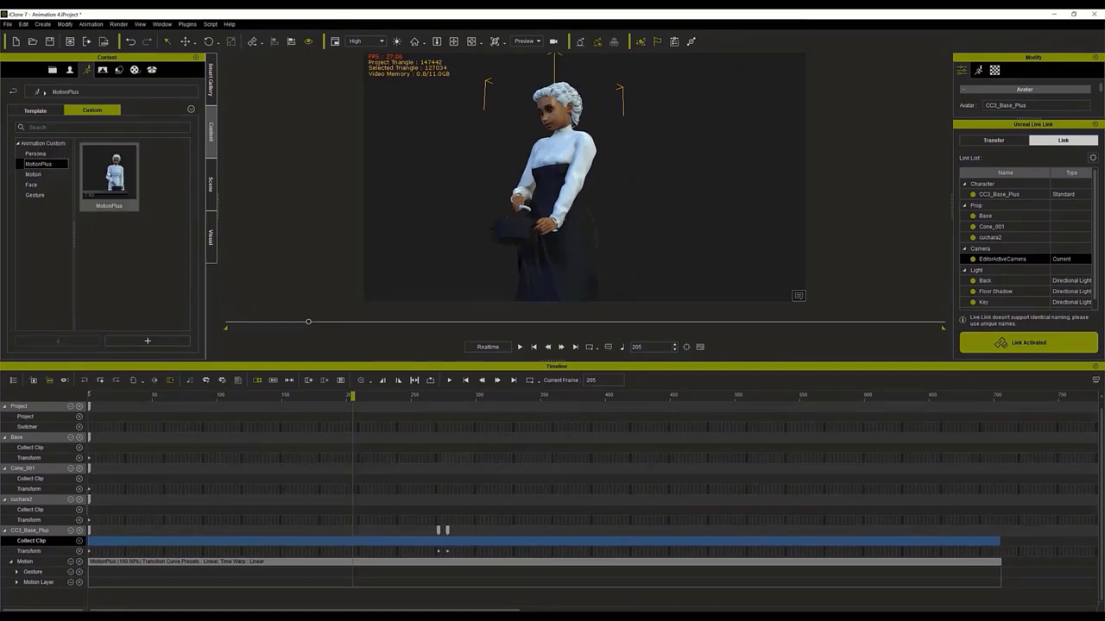
pyautogui.moveTo(109, 173); pyautogui.dragTo(574, 170)
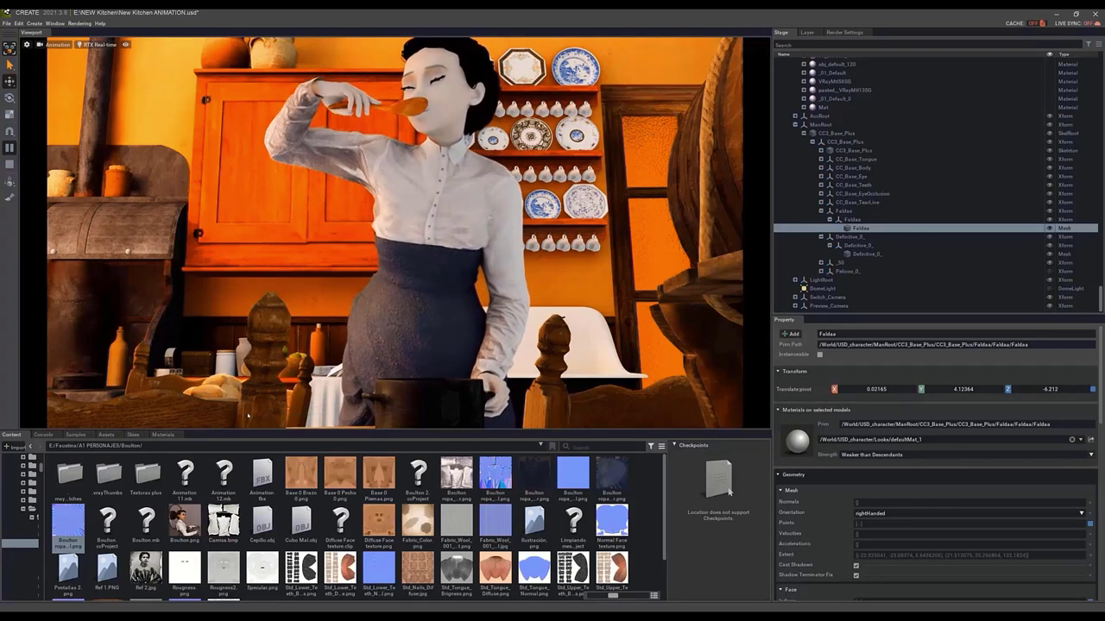
# - Change the viewport render mode from RTX Real-time to Iray
pyautogui.moveTo(276, 414)
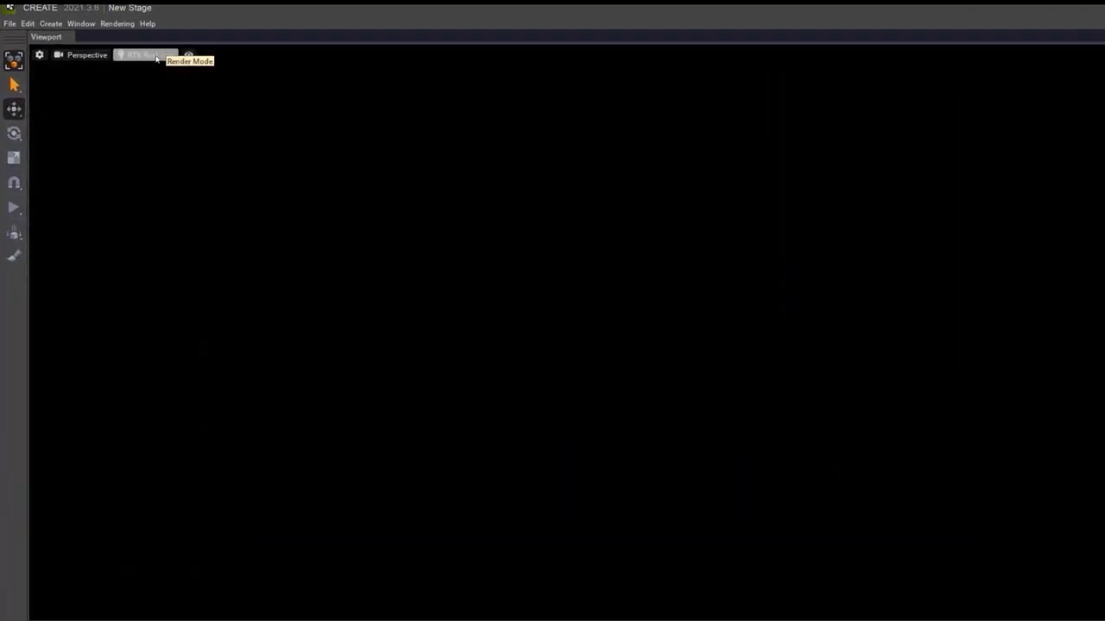
pyautogui.click(103, 42)
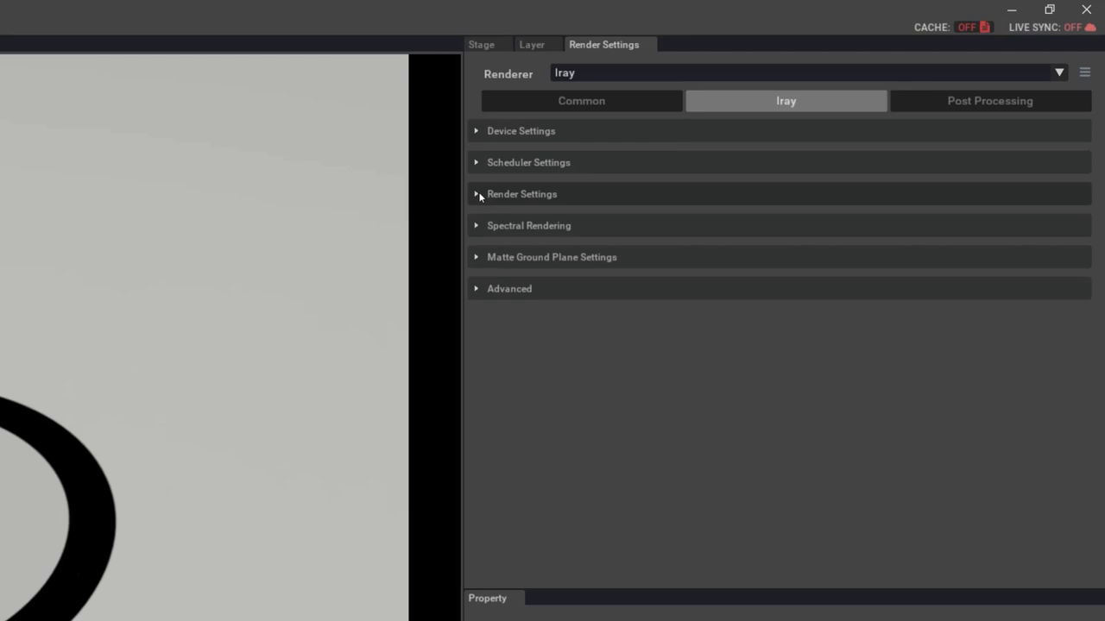
# - Tick Caustic Sampler in Iray's Render Settings to add caustics to the ring's shadow
pyautogui.click(477, 194)
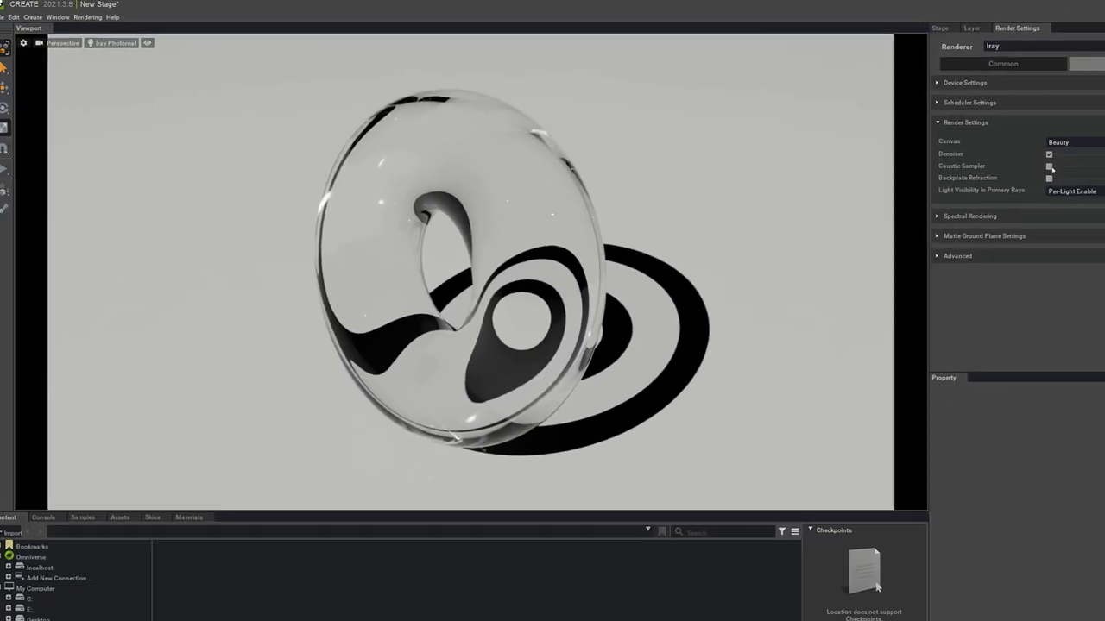
pyautogui.click(654, 264)
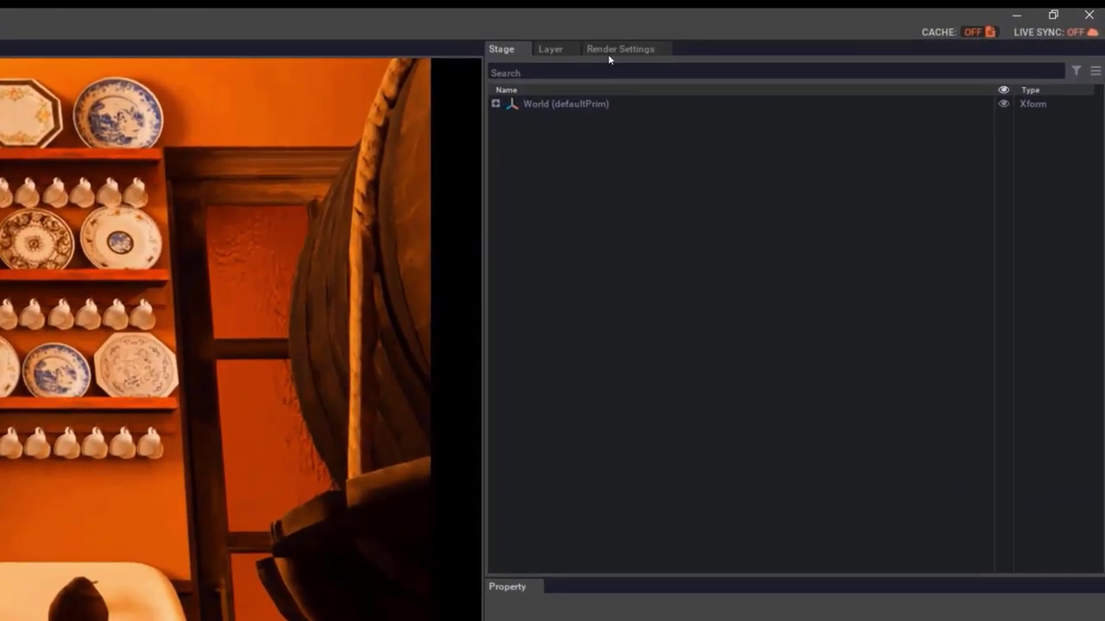
# - Show the Render Settings and expand the Path-Tracing bounce and Denoising sections
pyautogui.click(615, 49)
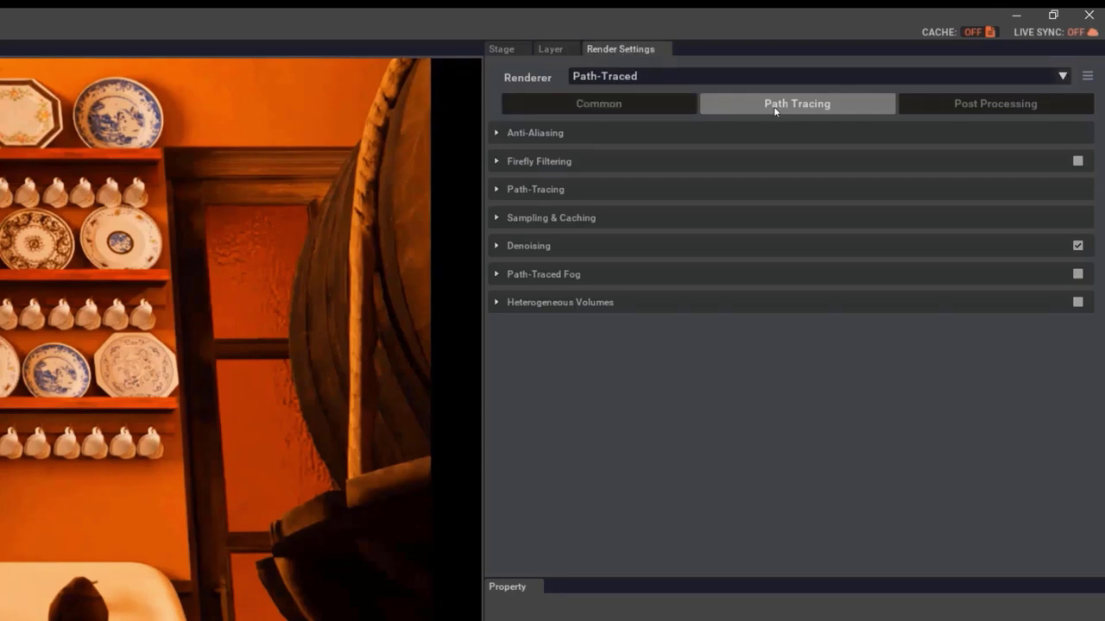
pyautogui.click(522, 189)
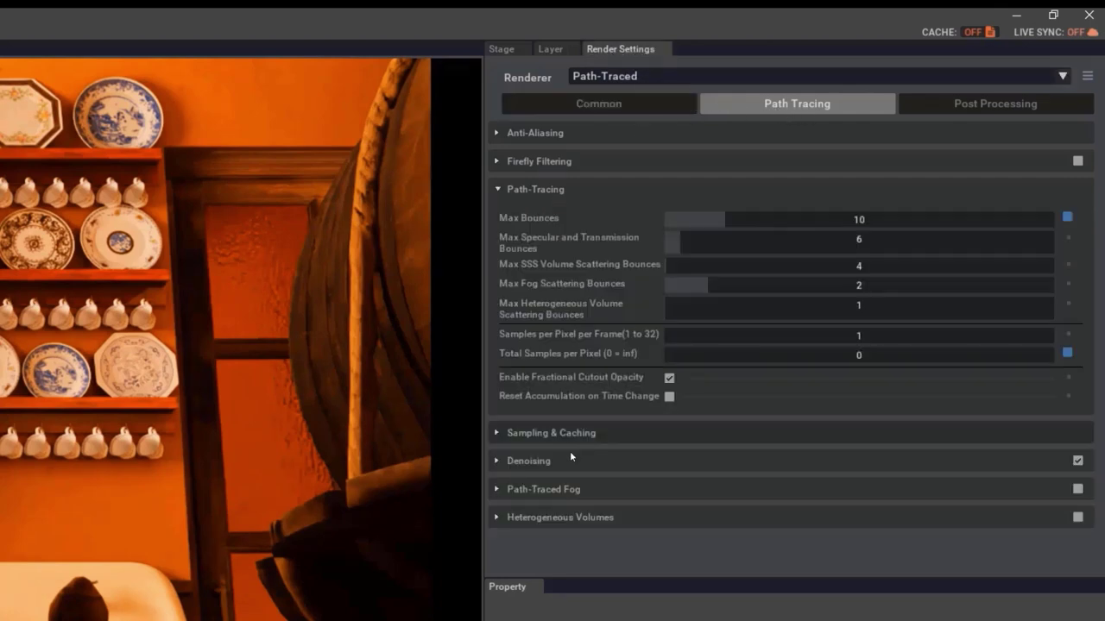
pyautogui.click(497, 460)
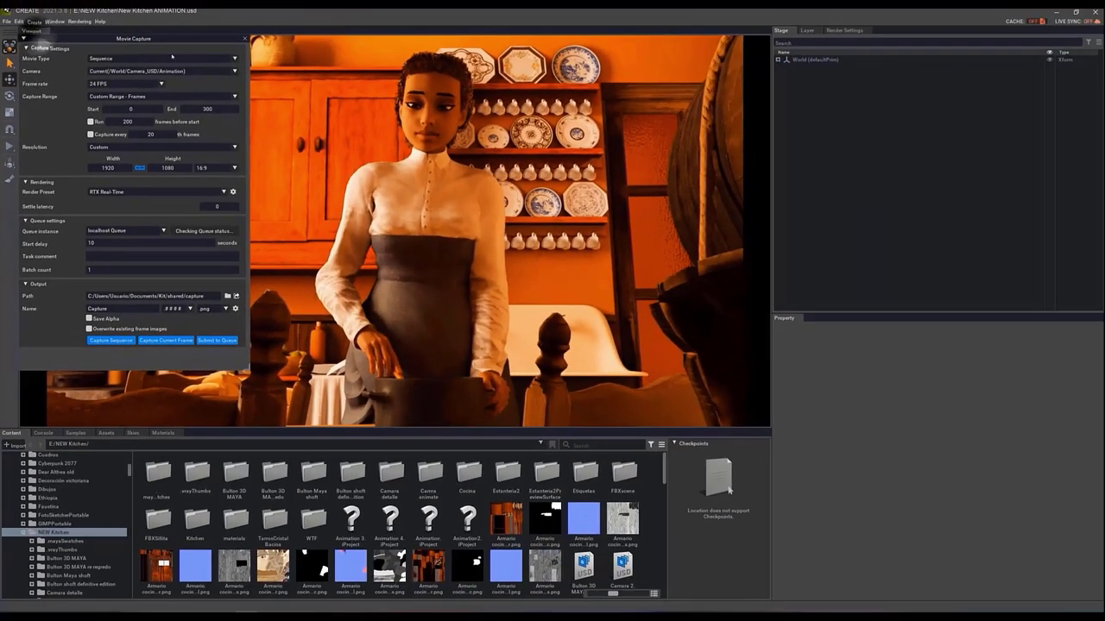
# - Dock Movie Capture beside Render Settings and set Render Preset to Use Current (RTX Path-Traced)
pyautogui.moveTo(47, 43); pyautogui.dragTo(920, 30)
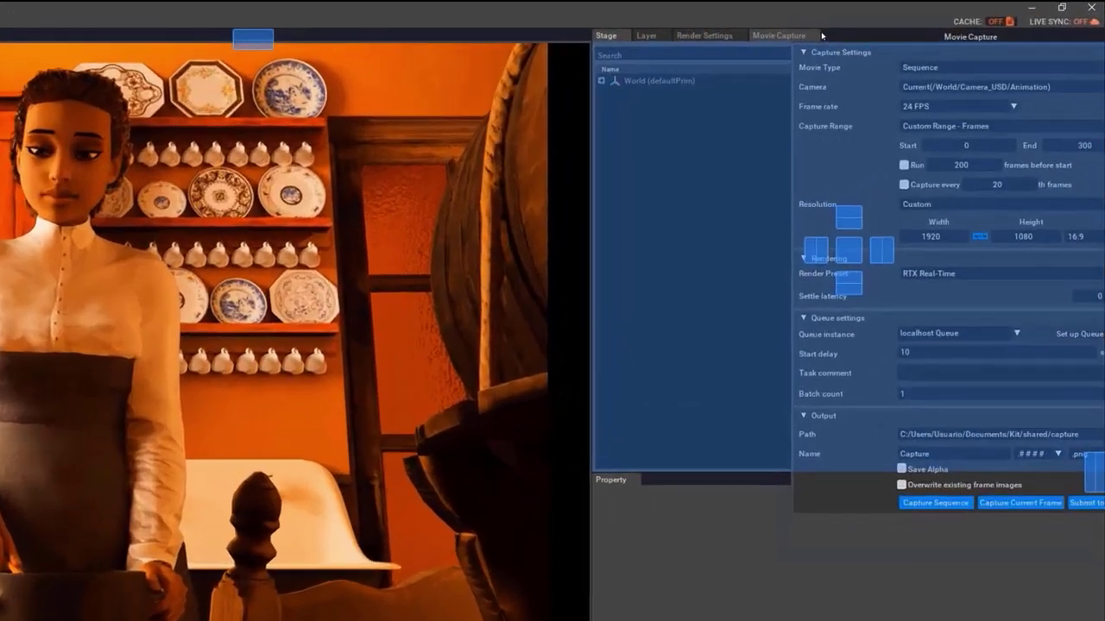
pyautogui.moveTo(822, 35); pyautogui.dragTo(822, 35)
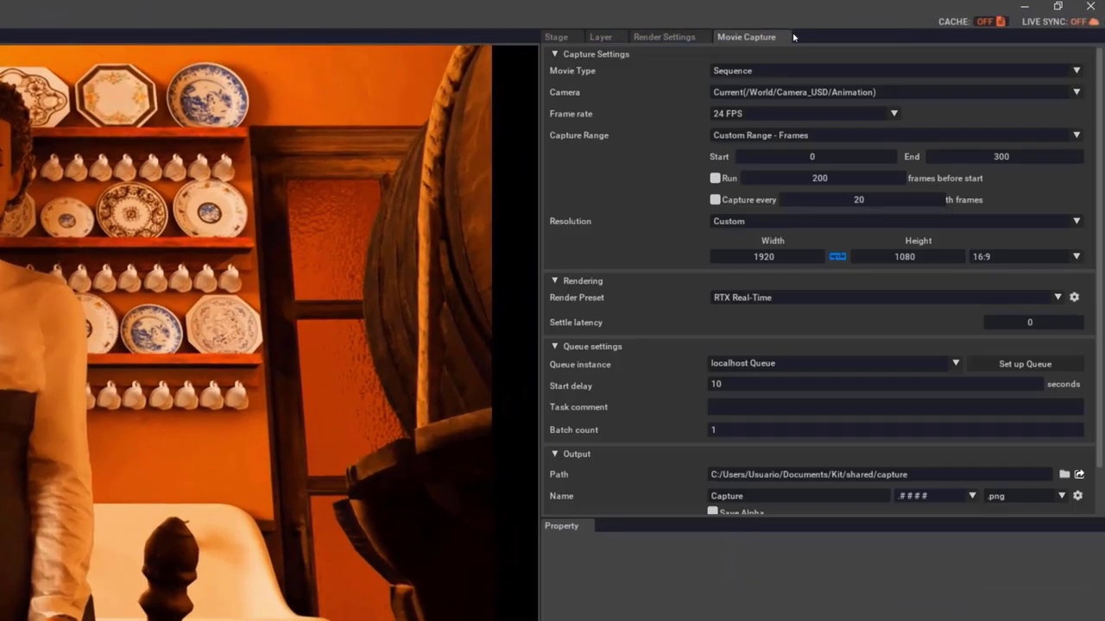
pyautogui.click(782, 299)
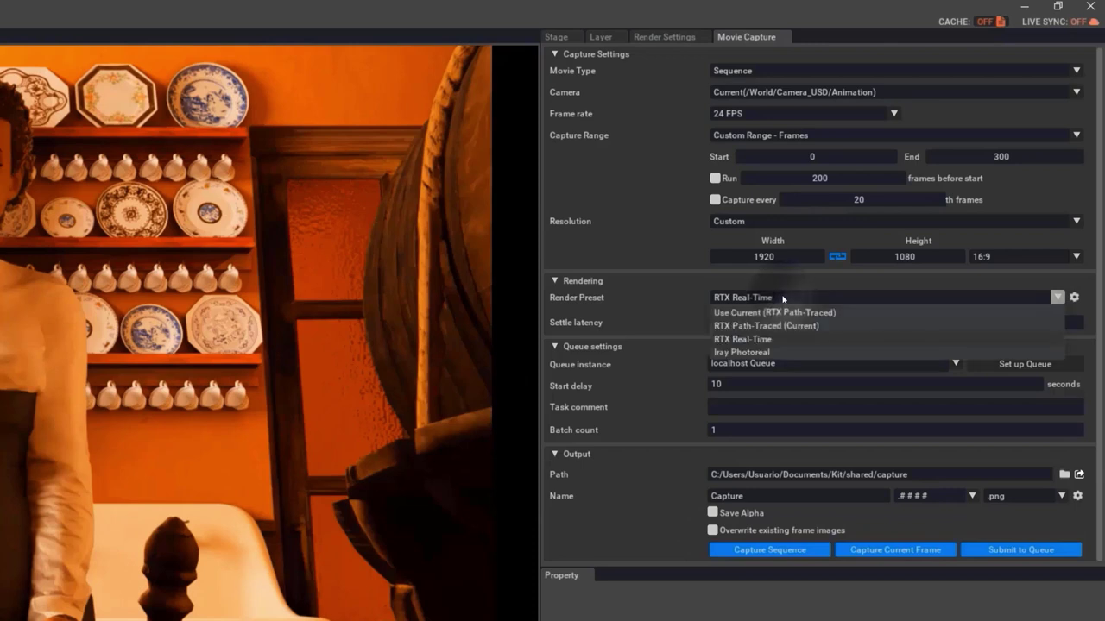
pyautogui.click(785, 313)
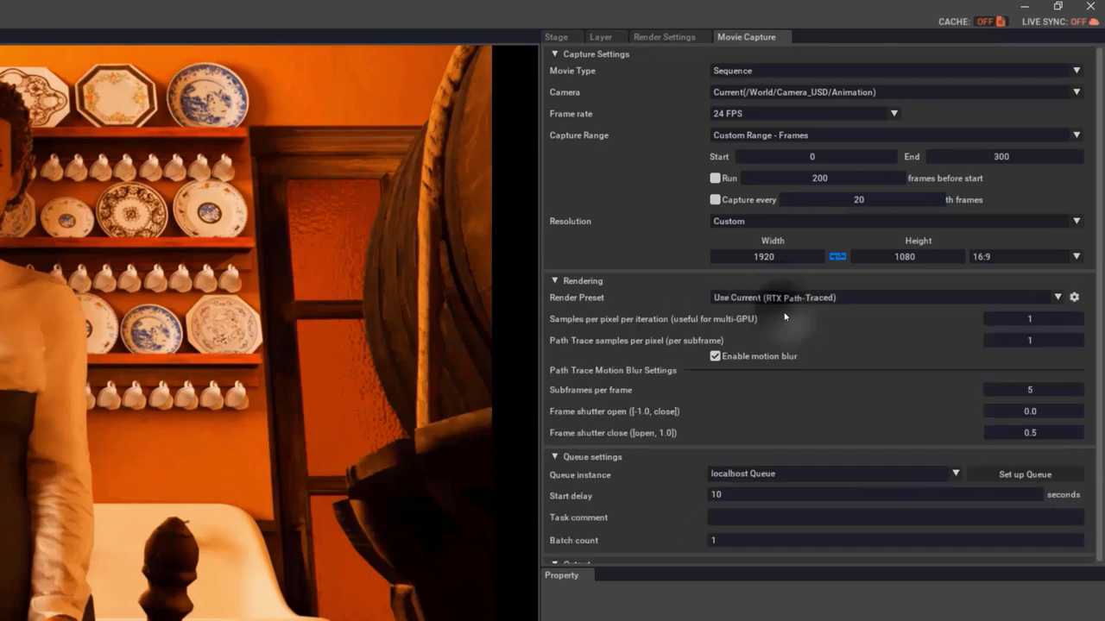
# - Set samples per pixel per iteration and path trace samples per subframe to 500
pyautogui.click(1024, 321)
pyautogui.write('500')
pyautogui.click(1030, 341)
pyautogui.write('500')
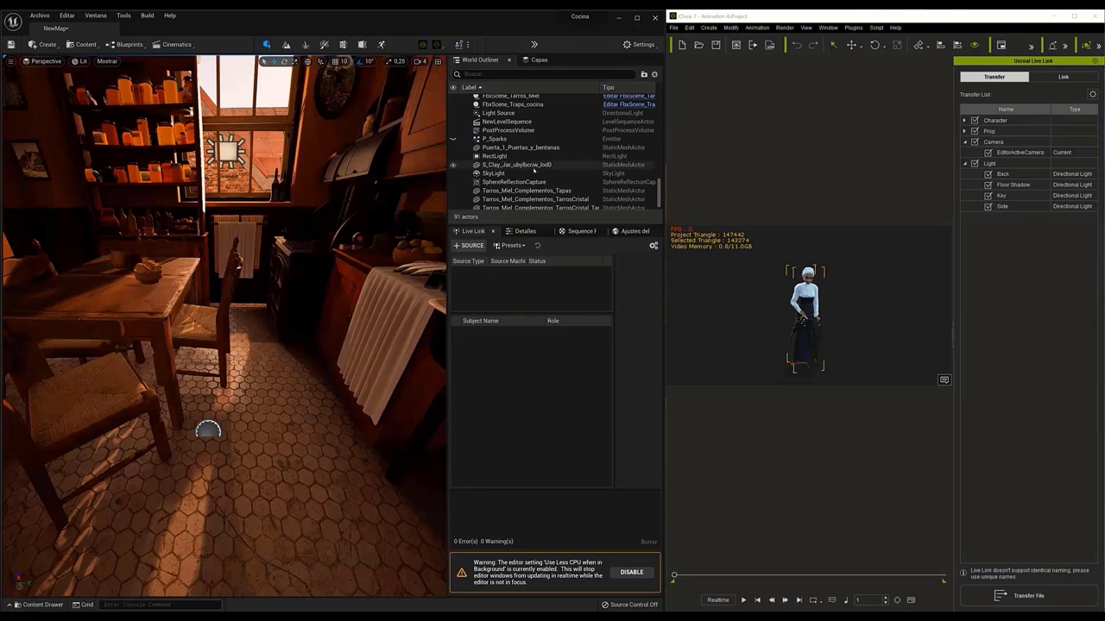
# - Open the Editar (Edit) menu in the Unreal editor to reach Plugins
pyautogui.click(66, 15)
# - Open the Plugins window and search 'Live' to find the Live Link plugins
pyautogui.click(264, 229)
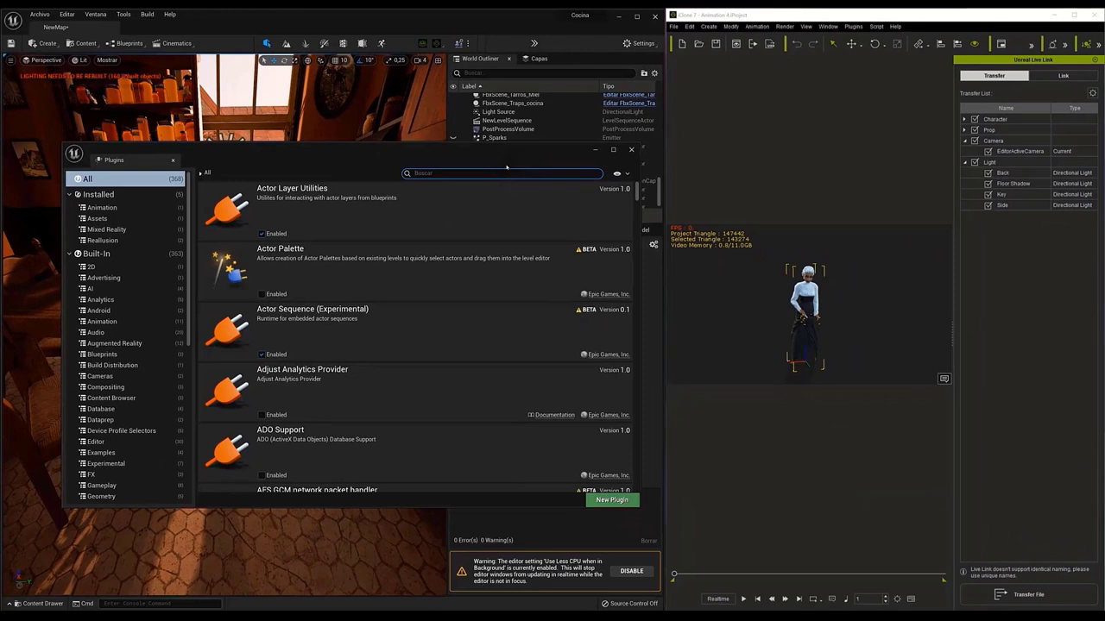
pyautogui.write('Live')
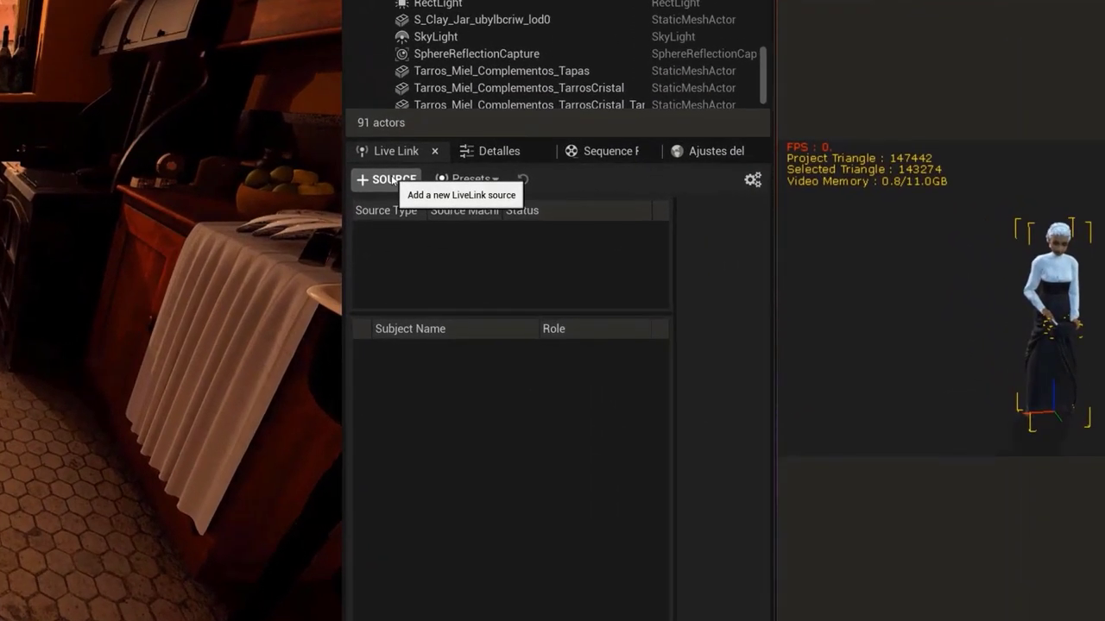
# - Add an iClone LiveLink source on port 54321 from the + Source list
pyautogui.click(393, 179)
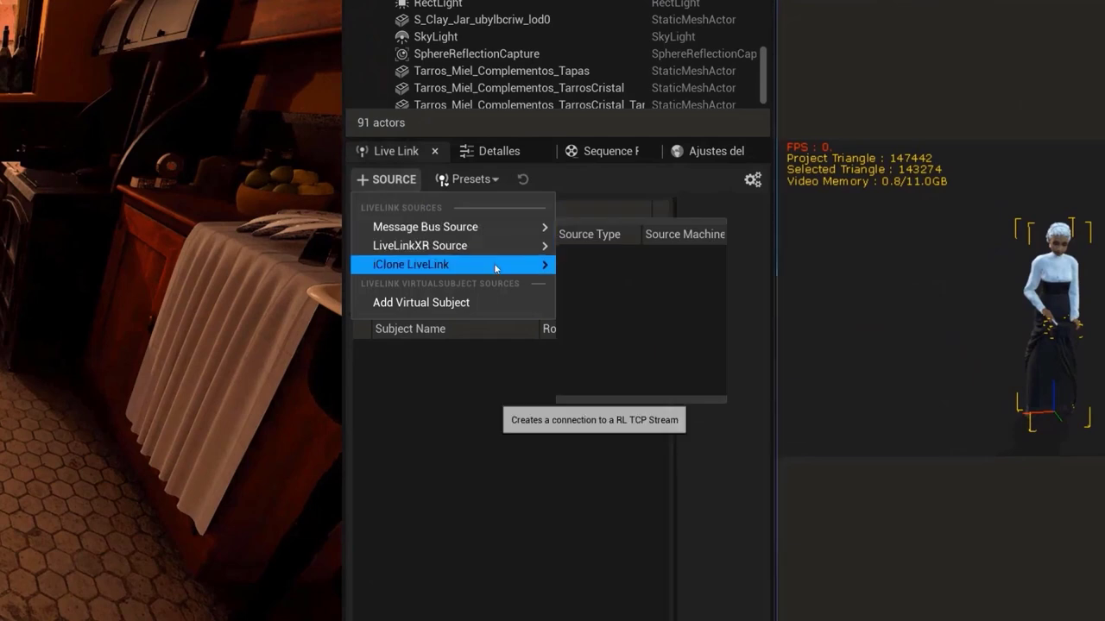
pyautogui.moveTo(496, 268)
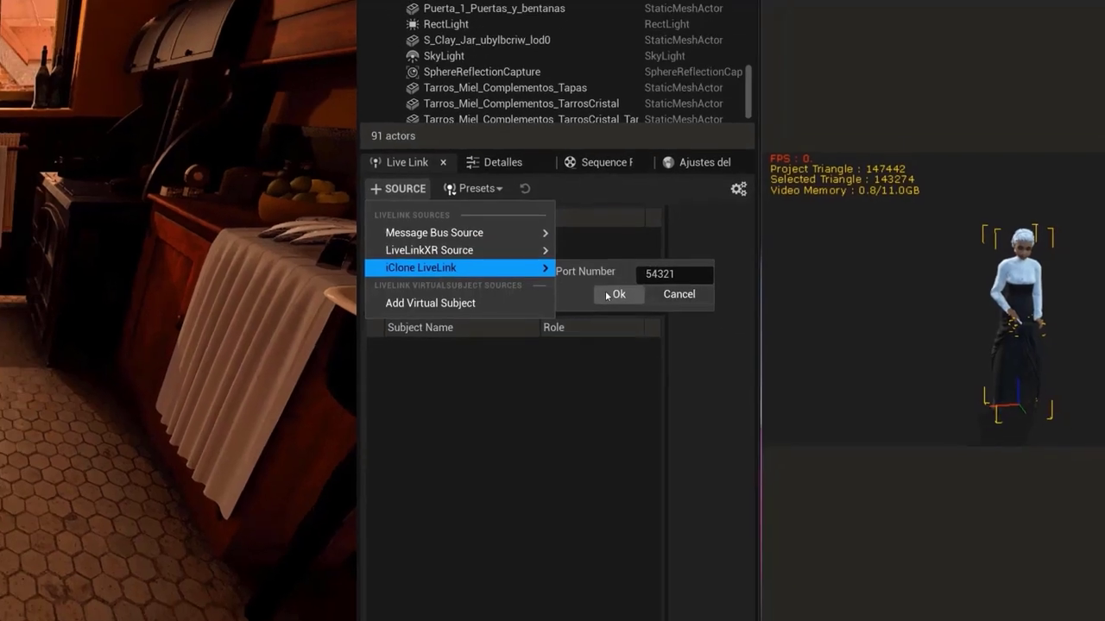
pyautogui.click(617, 292)
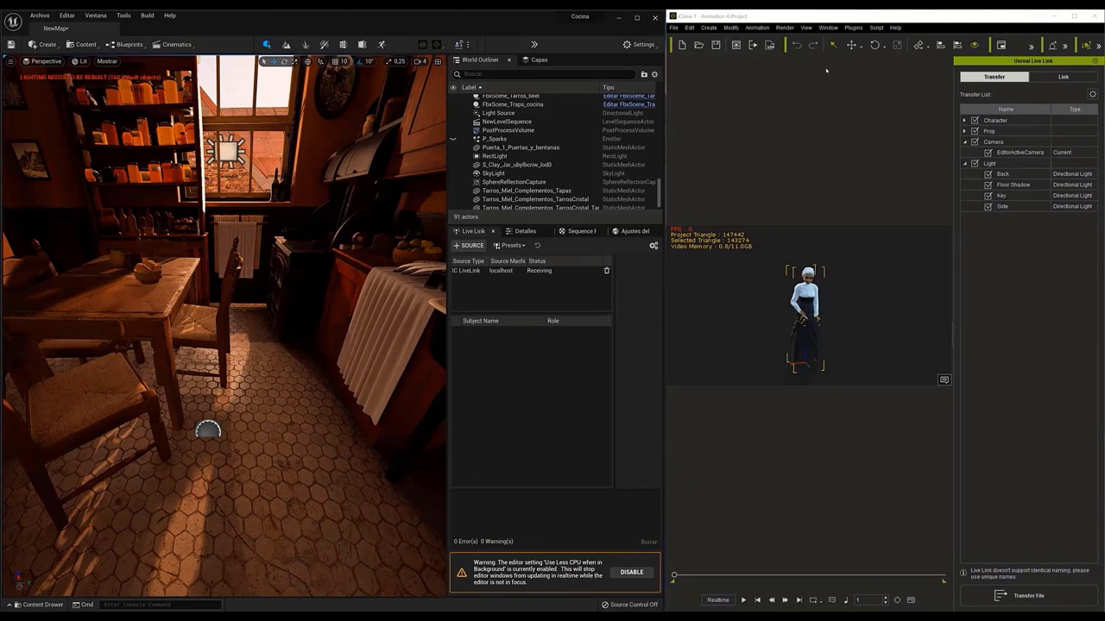
# - Send the cook, camera and lights from iClone 7 to Unreal with Transfer File
pyautogui.click(853, 28)
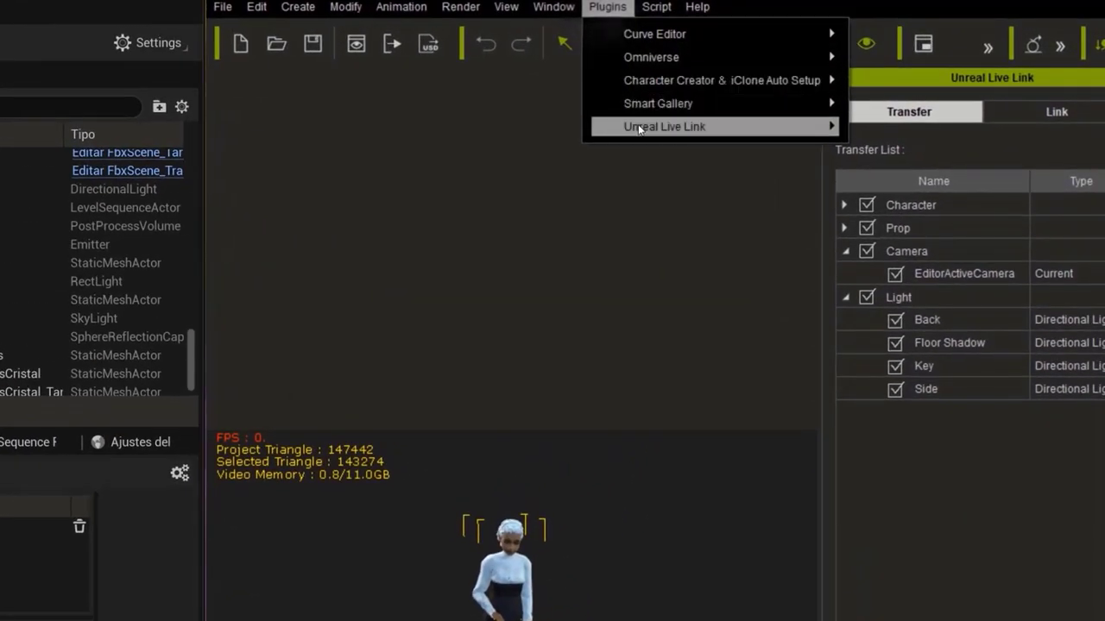
pyautogui.moveTo(867, 82)
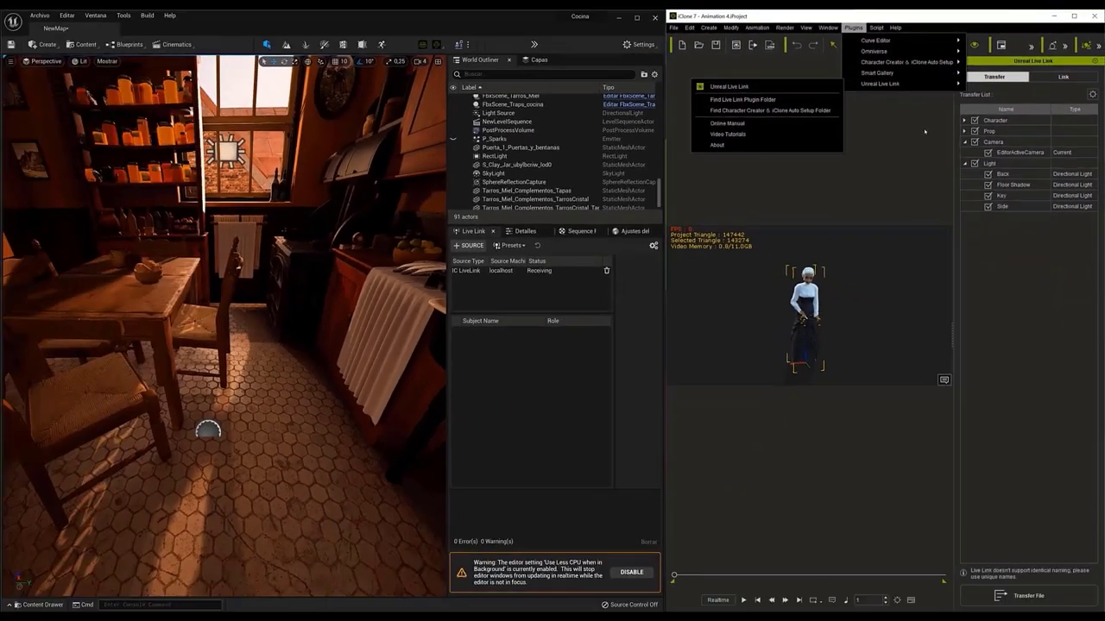
pyautogui.click(858, 176)
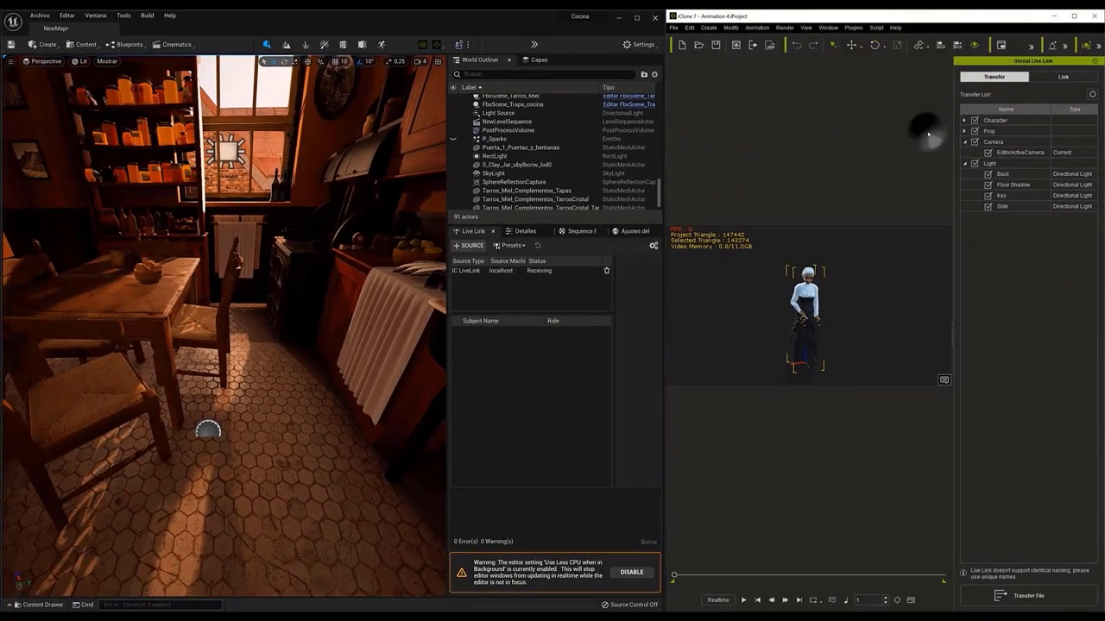
pyautogui.click(1015, 592)
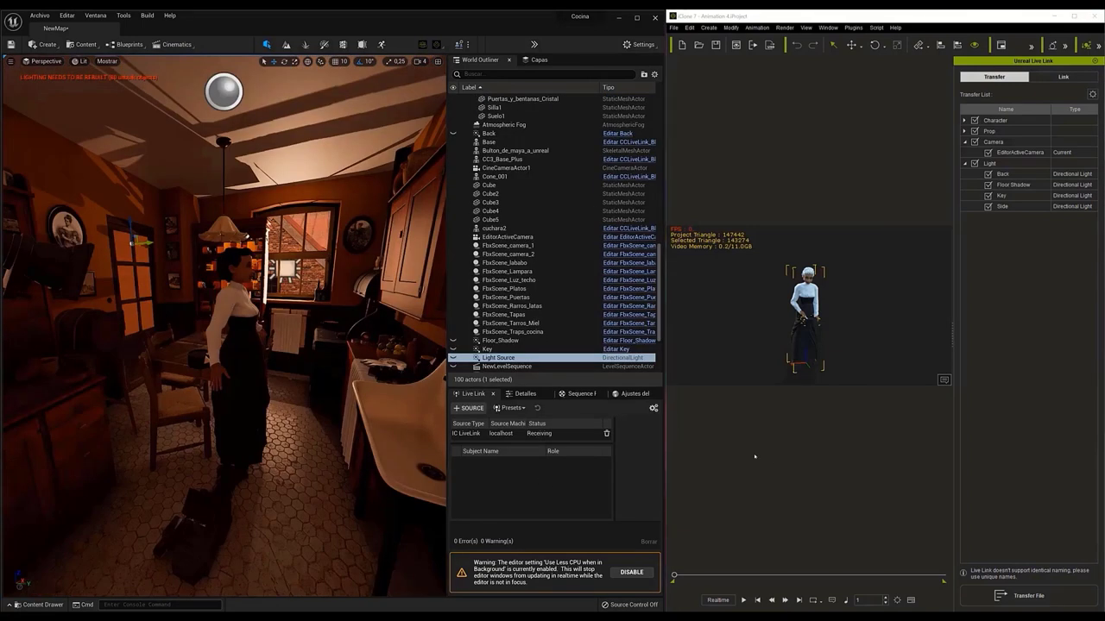
# - Activate the link from iClone's Link tab and enlarge the live link subjects list
pyautogui.click(758, 459)
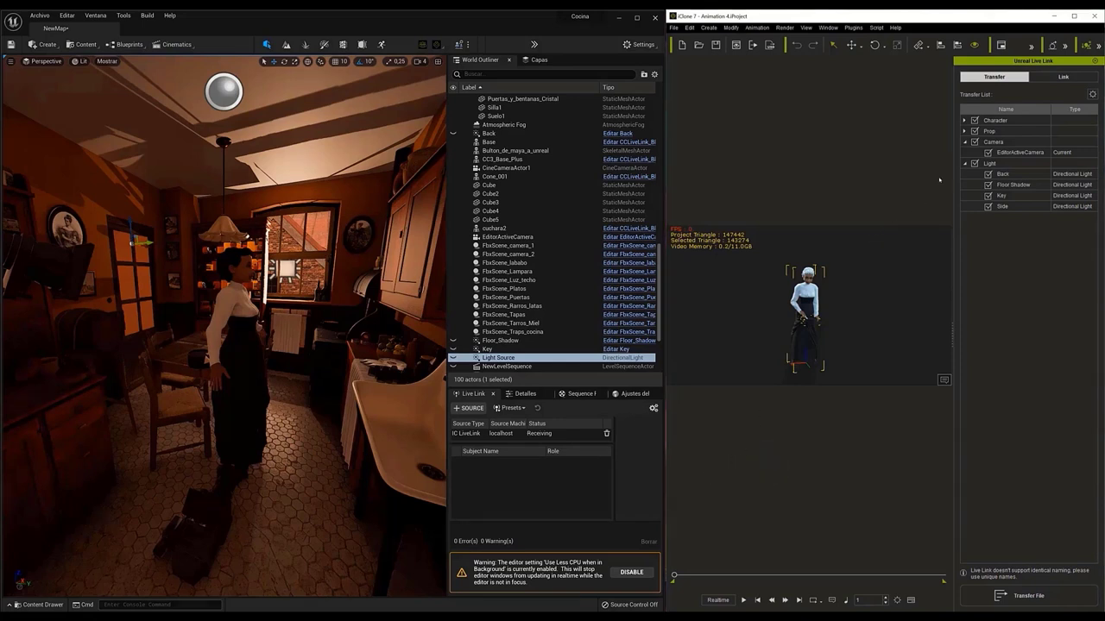
pyautogui.click(1036, 79)
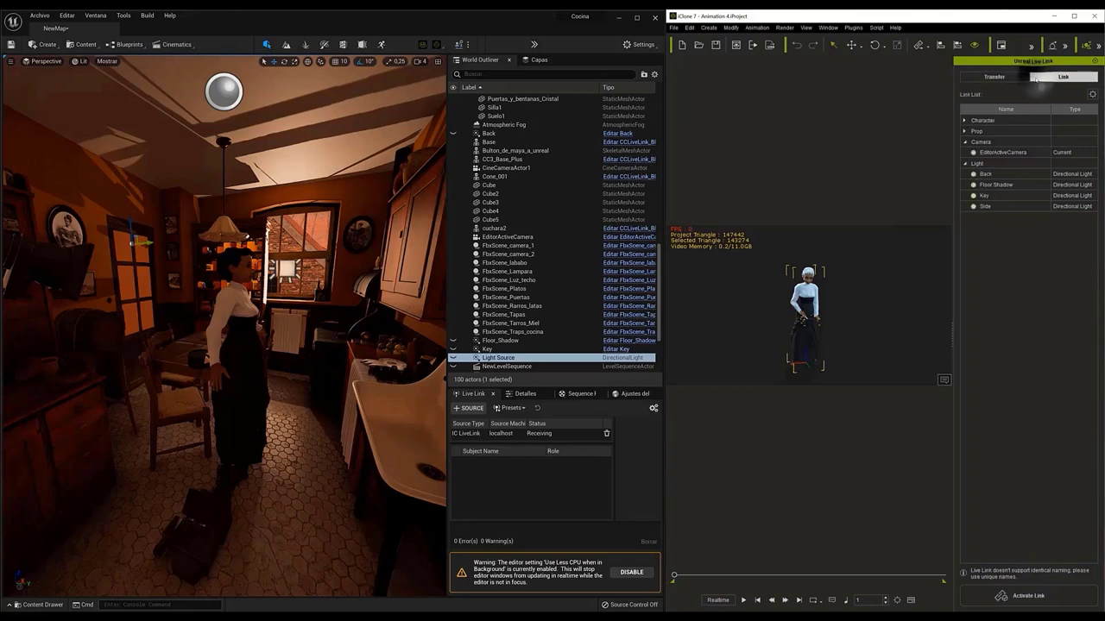
pyautogui.click(1060, 600)
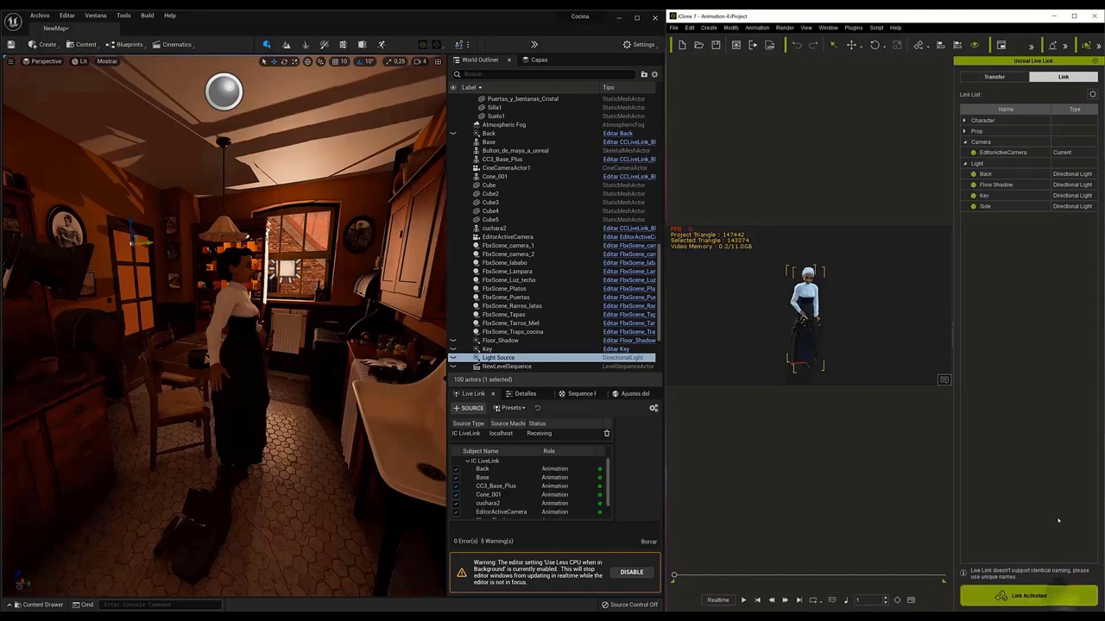
pyautogui.click(603, 367)
pyautogui.moveTo(602, 386); pyautogui.dragTo(598, 242)
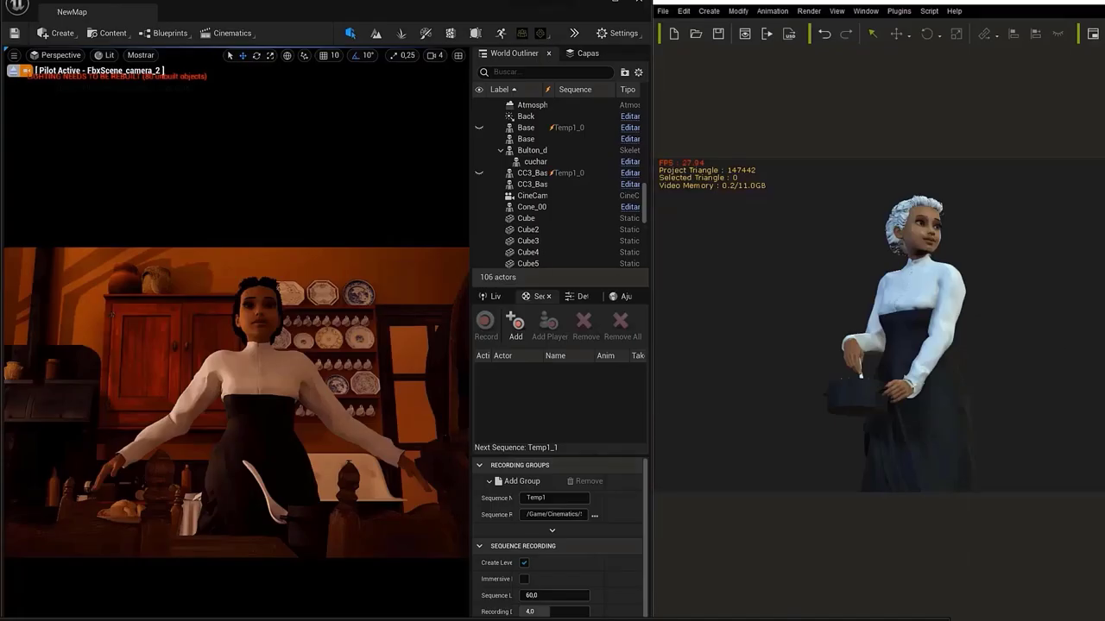
# - Set CC3_Base_Plus's skeletal mesh to Use Animation Blueprint with the CCLiveLink class
pyautogui.click(257, 378)
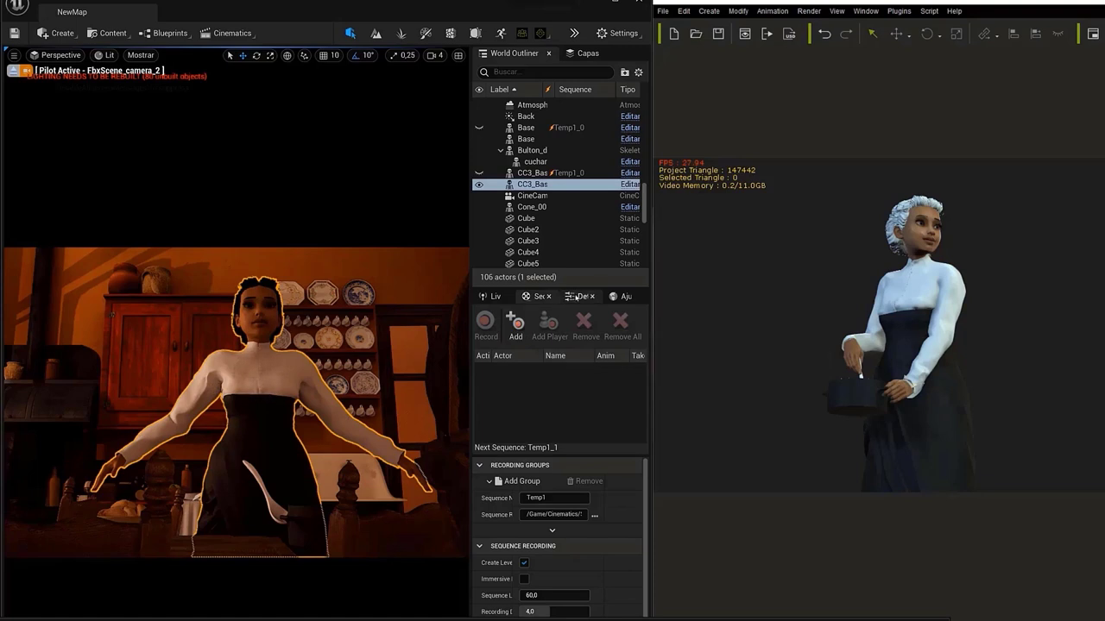
pyautogui.click(577, 296)
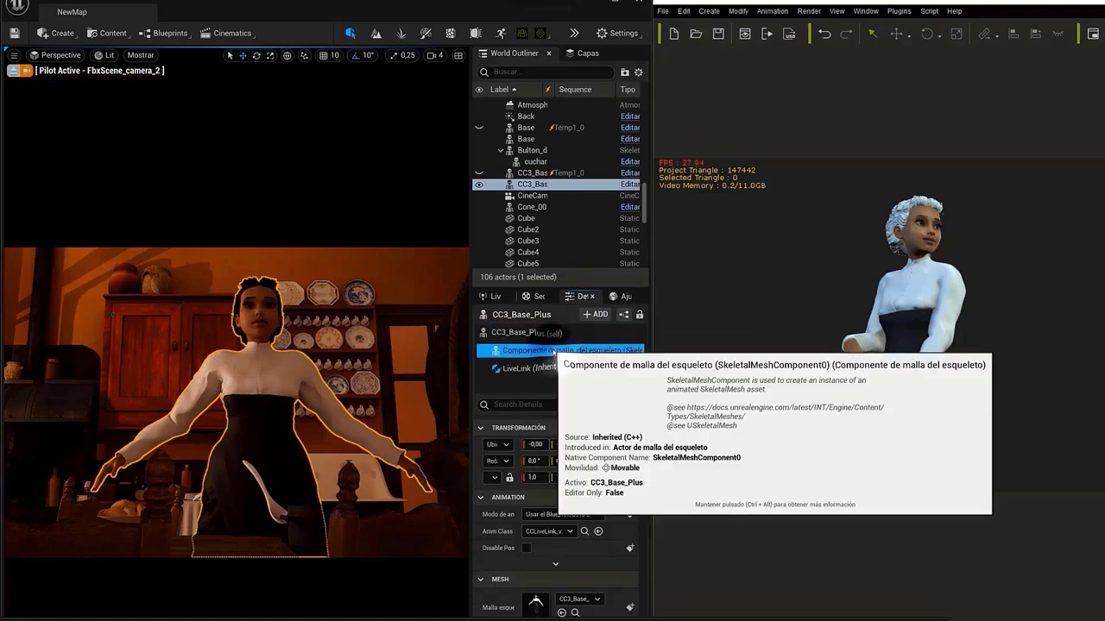
pyautogui.click(553, 351)
pyautogui.scroll(-2, 560, 497)
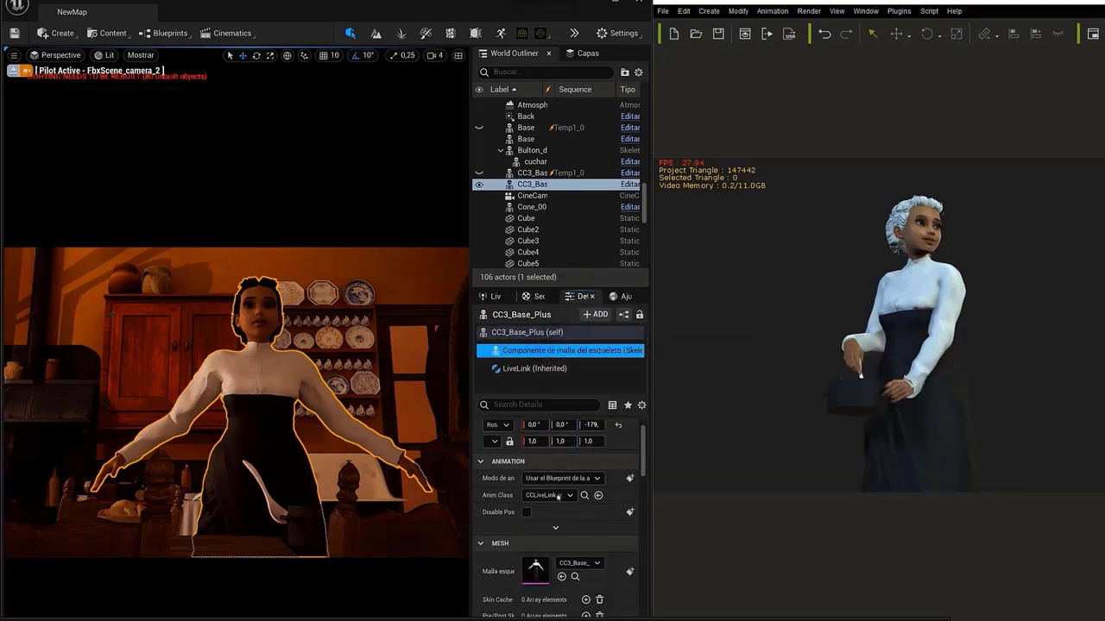
pyautogui.click(549, 478)
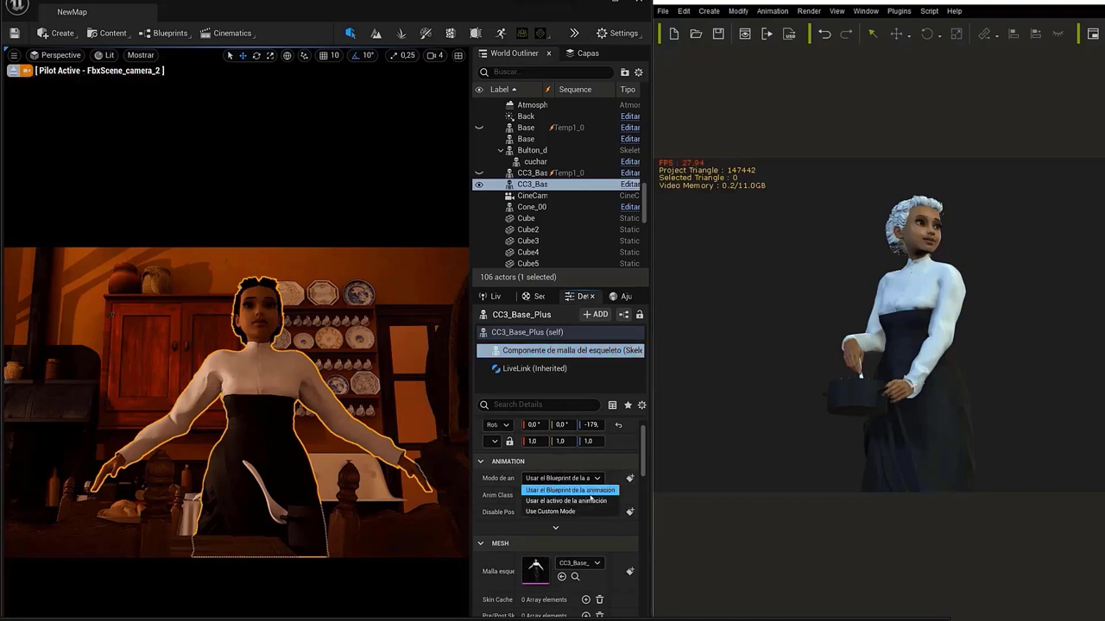
pyautogui.click(569, 491)
# - Add CC3_Base_Plus, cuchara2 and Base to Sequence Recorder and start recording Temp1_0
pyautogui.click(536, 296)
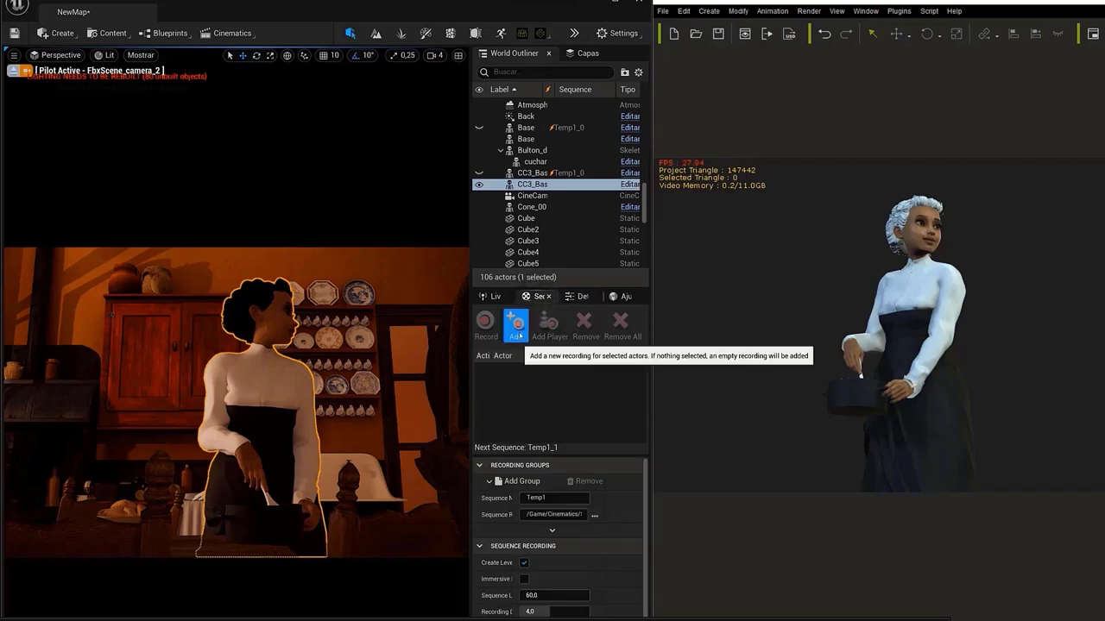
pyautogui.click(516, 326)
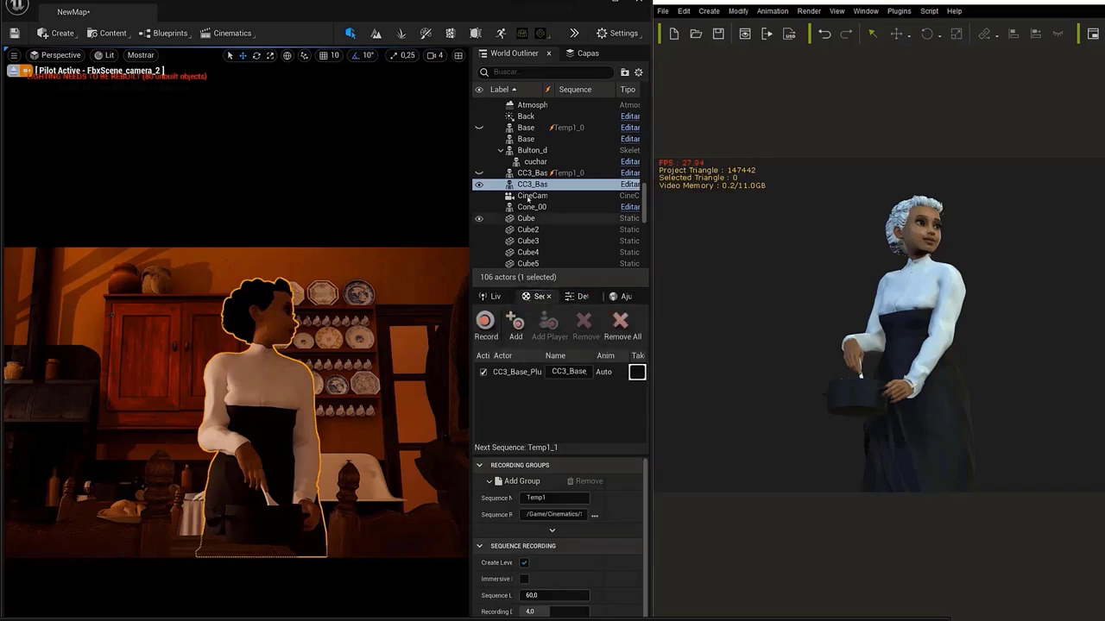
pyautogui.click(535, 162)
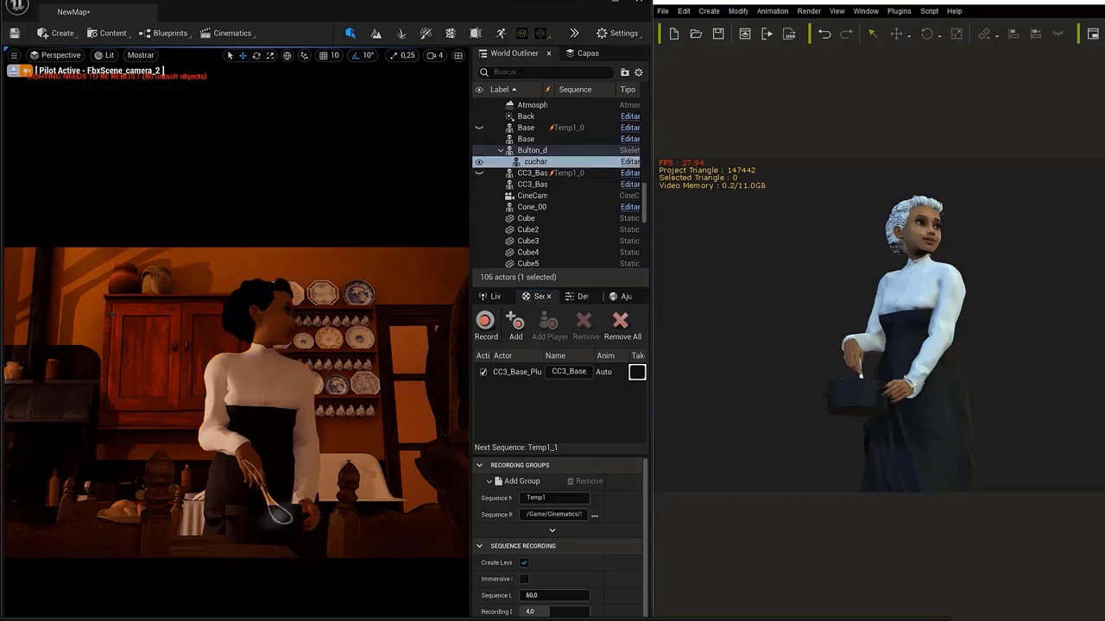
pyautogui.click(517, 326)
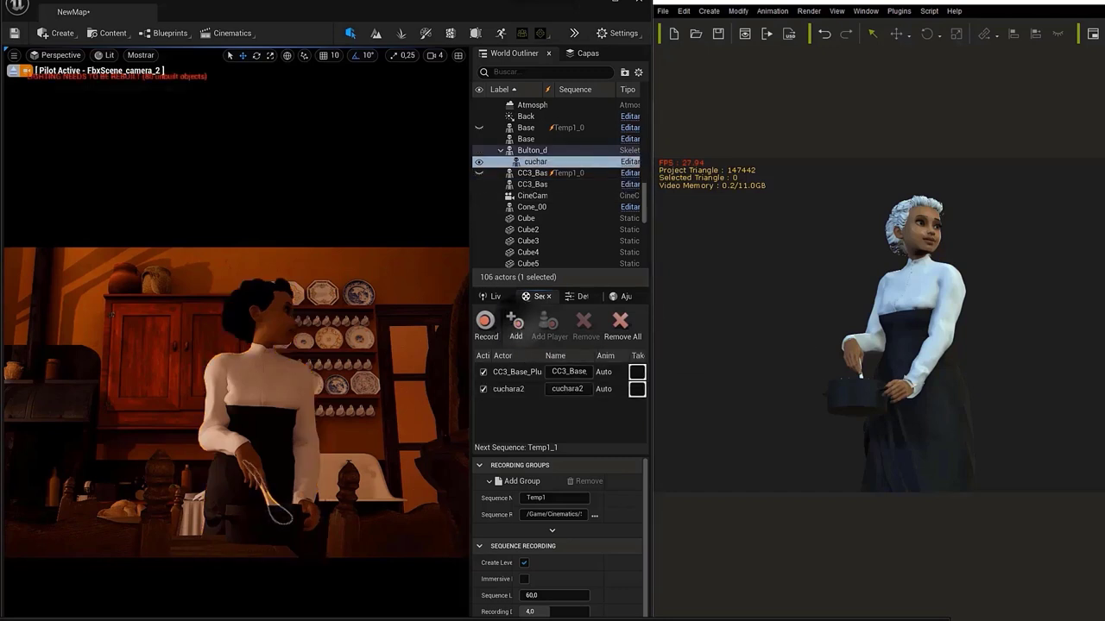
pyautogui.click(525, 139)
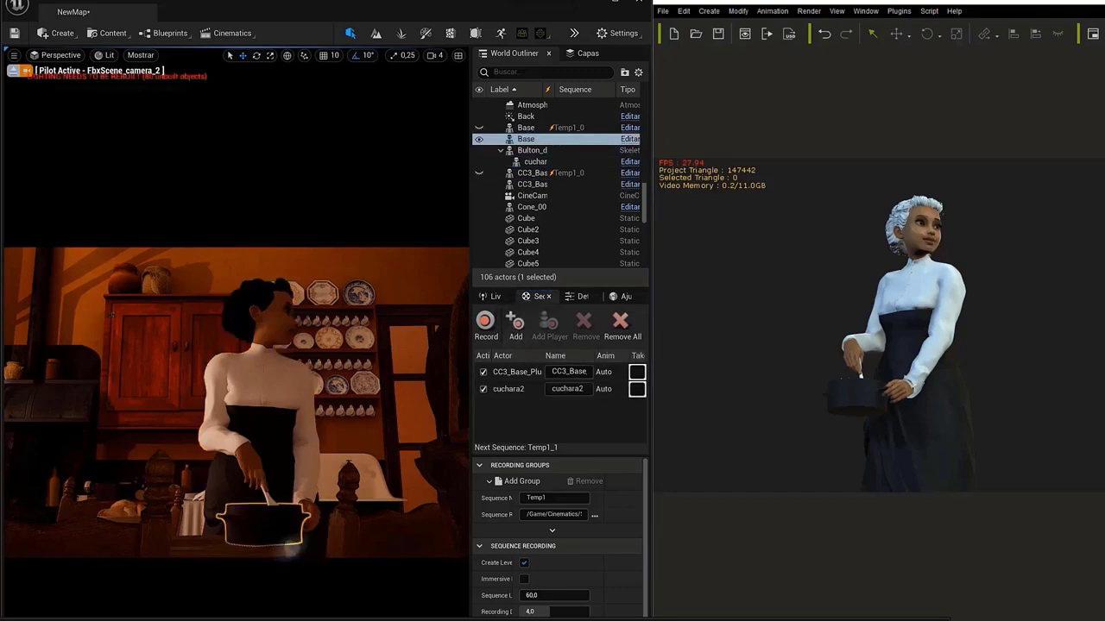
pyautogui.click(516, 327)
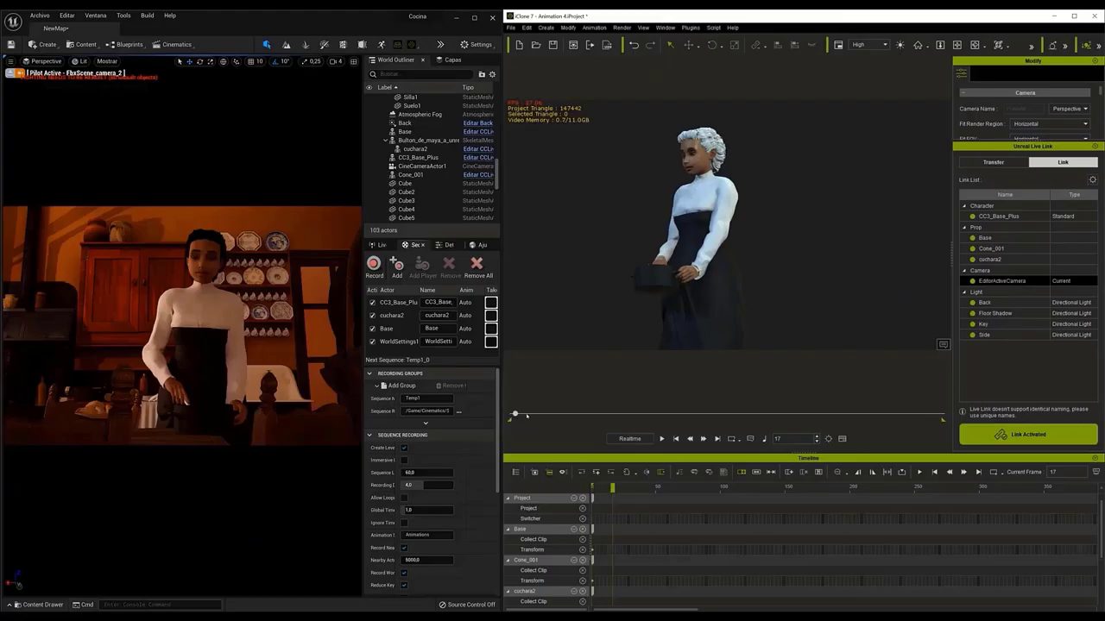
pyautogui.moveTo(527, 416); pyautogui.dragTo(668, 416)
pyautogui.click(374, 266)
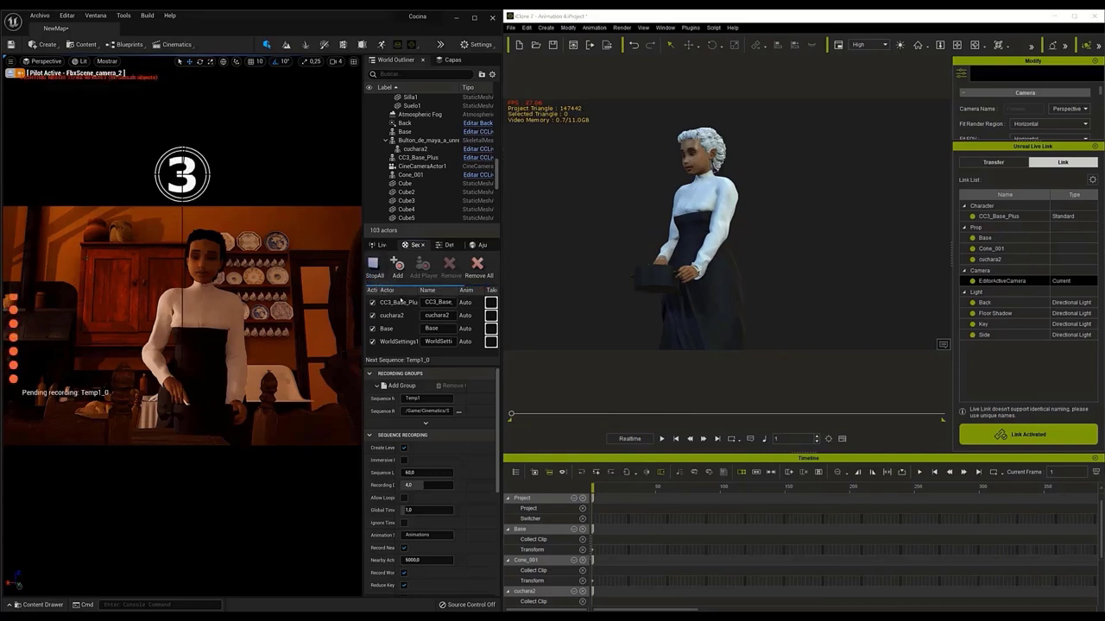
# - Play the iClone animation while Unreal records, then stop the recording with StopAll
pyautogui.click(662, 439)
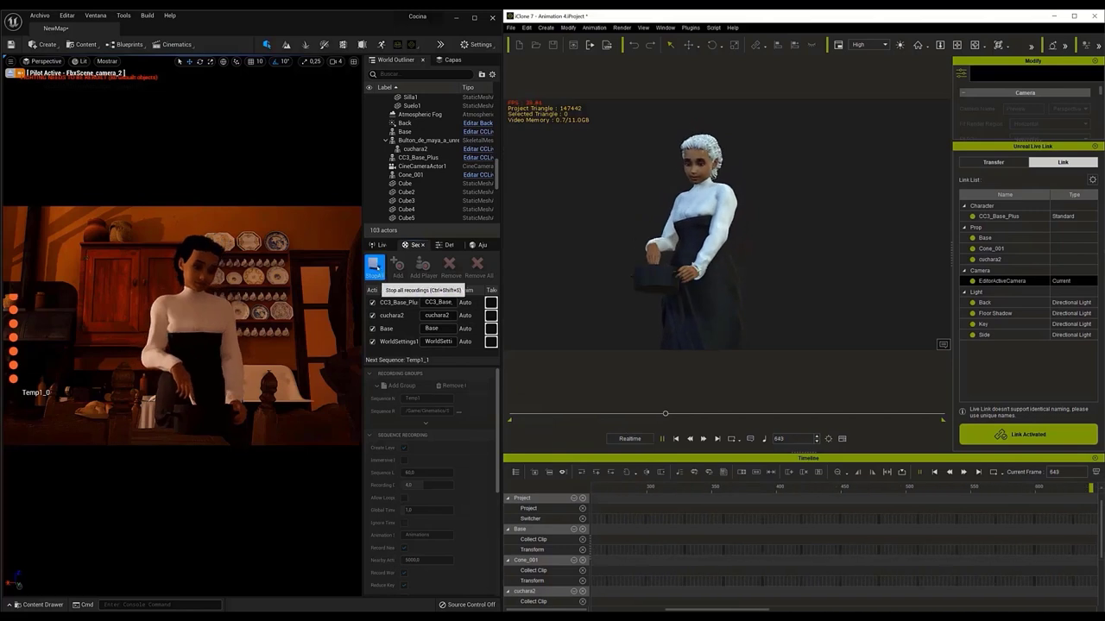
pyautogui.click(373, 266)
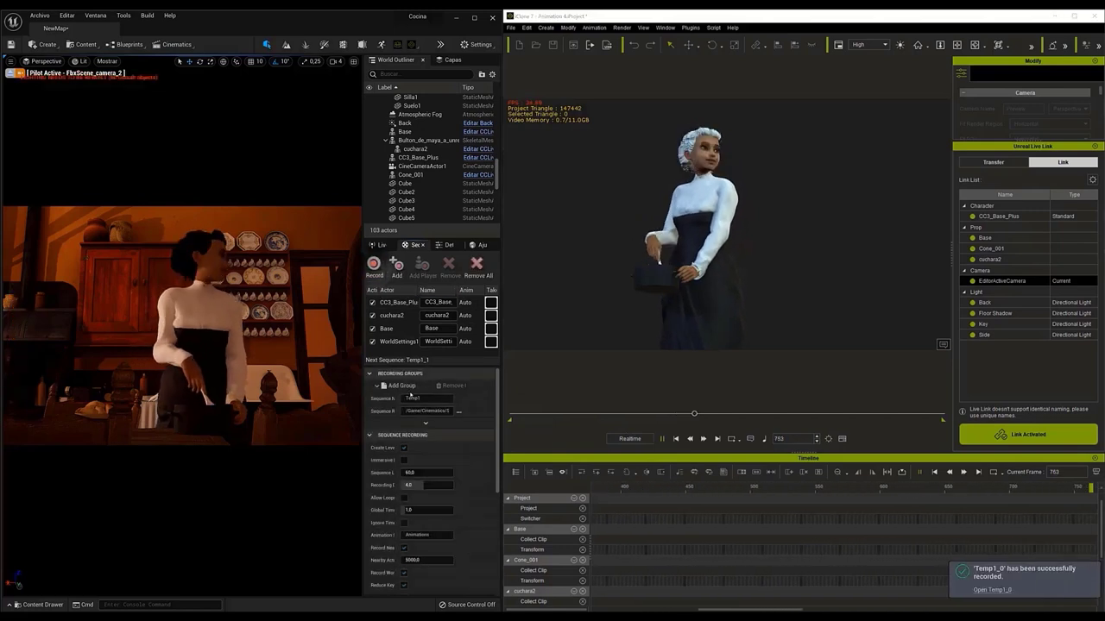
# - Open the recorded Temp1_0 take in Sequencer and stop iClone playback
pyautogui.click(995, 590)
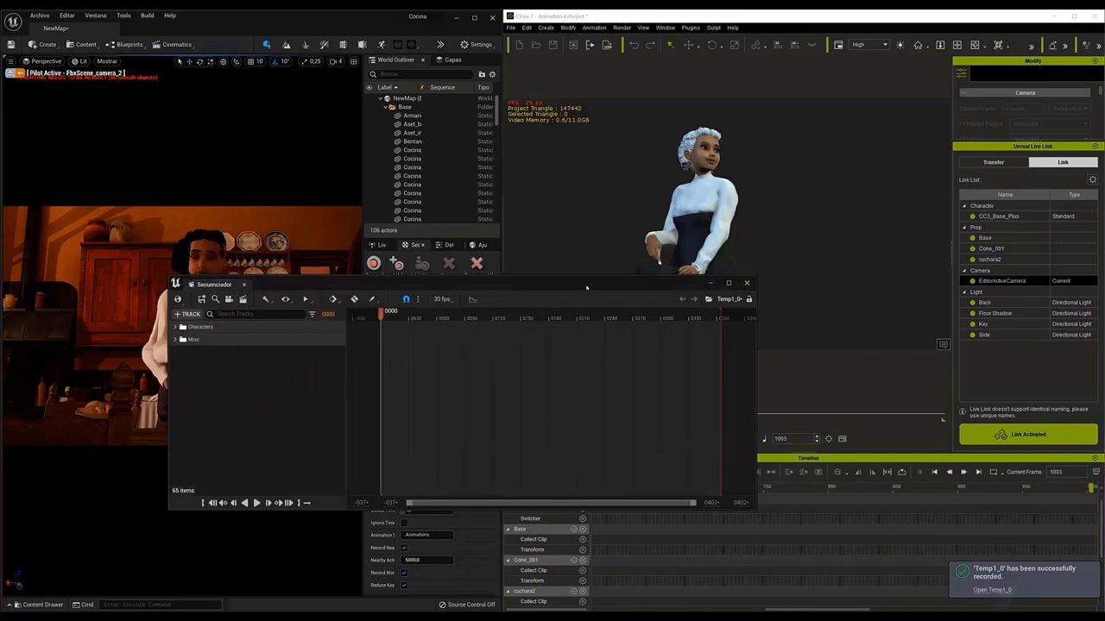
pyautogui.moveTo(483, 284); pyautogui.dragTo(293, 416)
pyautogui.click(661, 439)
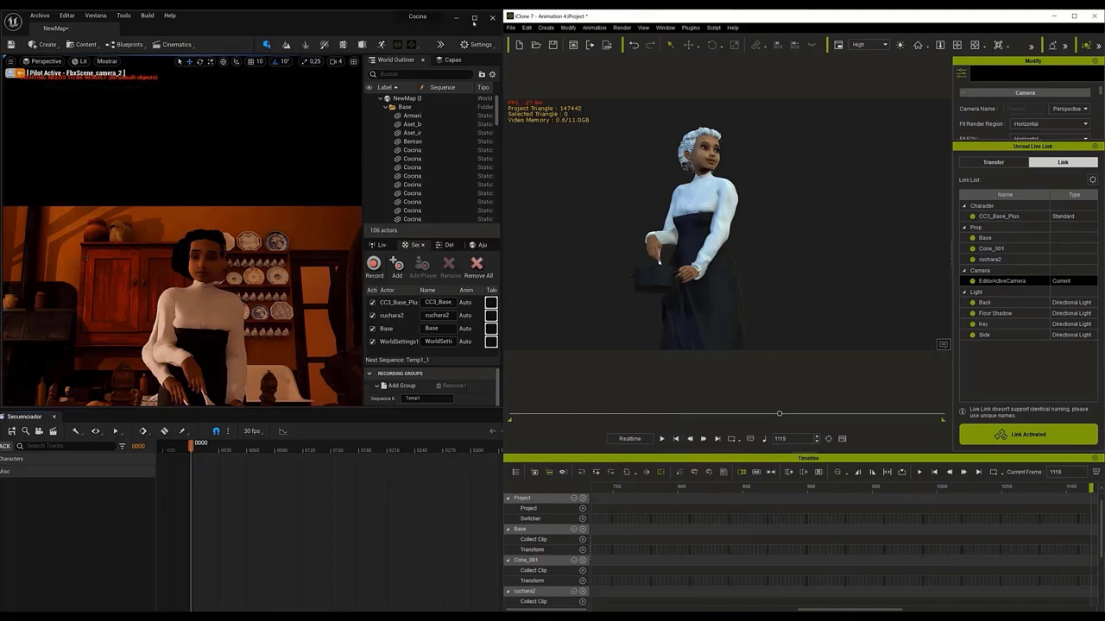
# - Maximize Unreal, reposition and widen the Sequencer window, and select CC3_Base_Plus
pyautogui.click(473, 17)
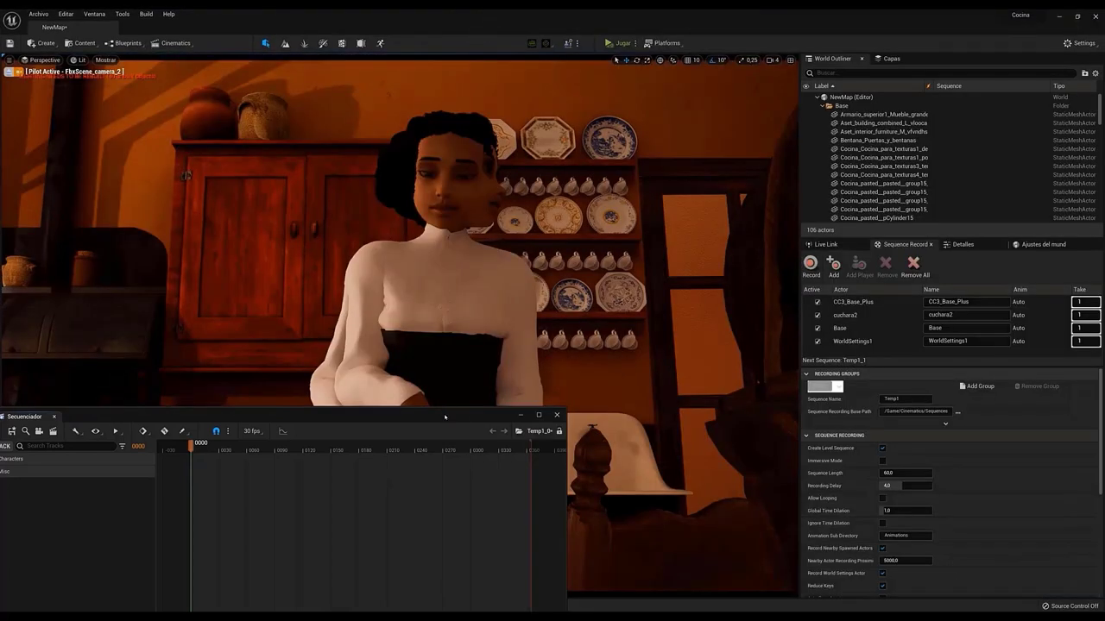
pyautogui.moveTo(445, 418); pyautogui.dragTo(473, 496)
pyautogui.moveTo(603, 535); pyautogui.dragTo(784, 534)
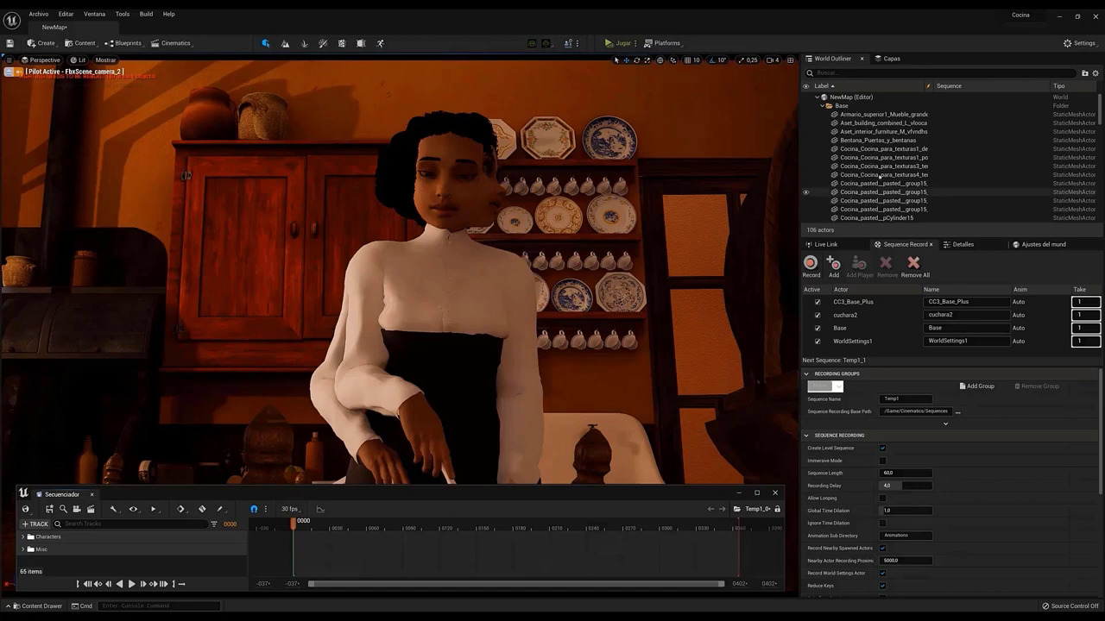
pyautogui.scroll(-5, 949, 156)
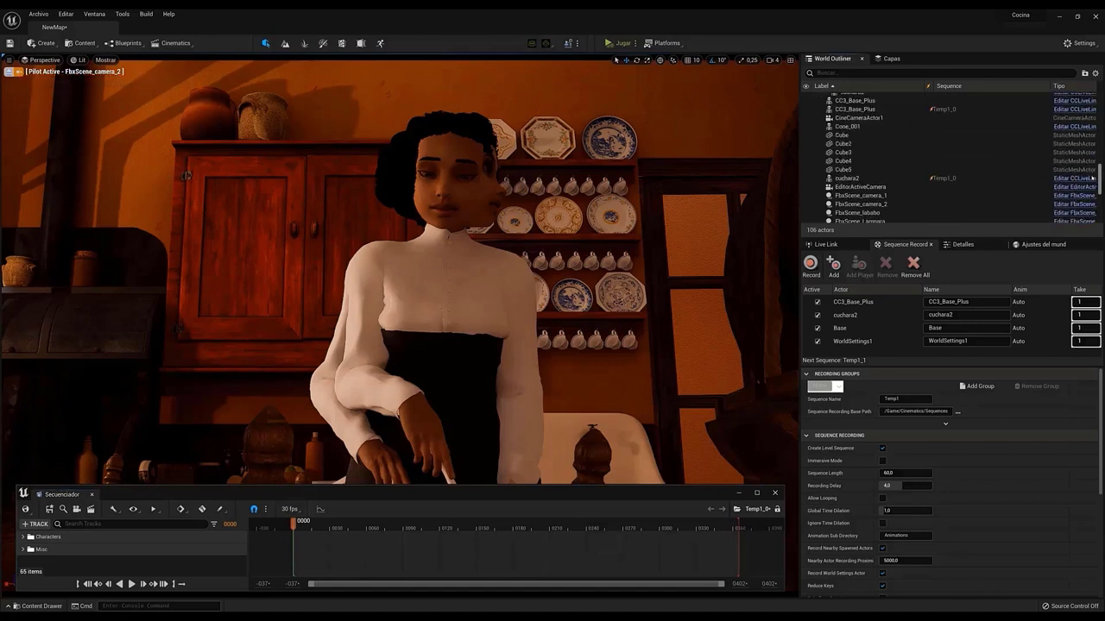
pyautogui.click(855, 136)
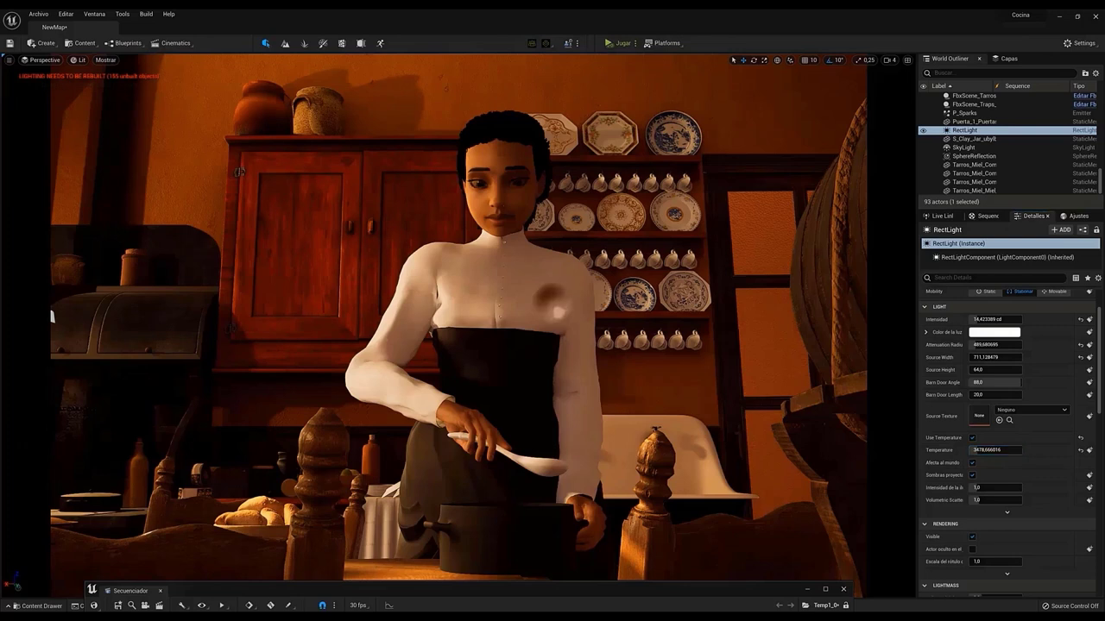
# - Select the cook and create a material named Top in the CC3_Base_Plus_fbm folder
pyautogui.click(552, 303)
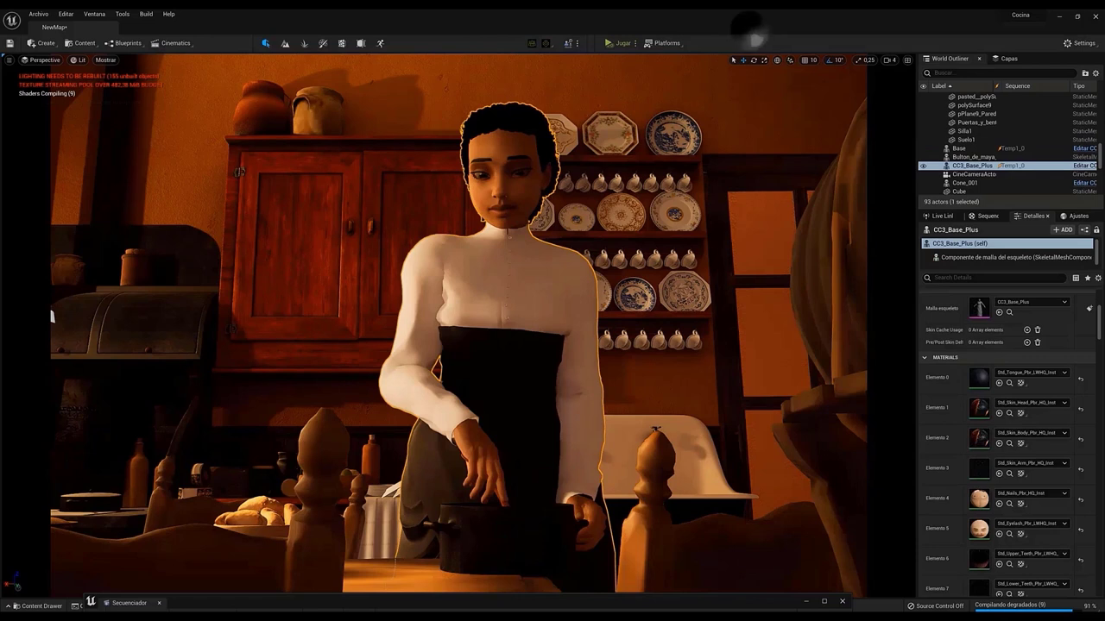
pyautogui.click(30, 606)
pyautogui.scroll(-2, 105, 539)
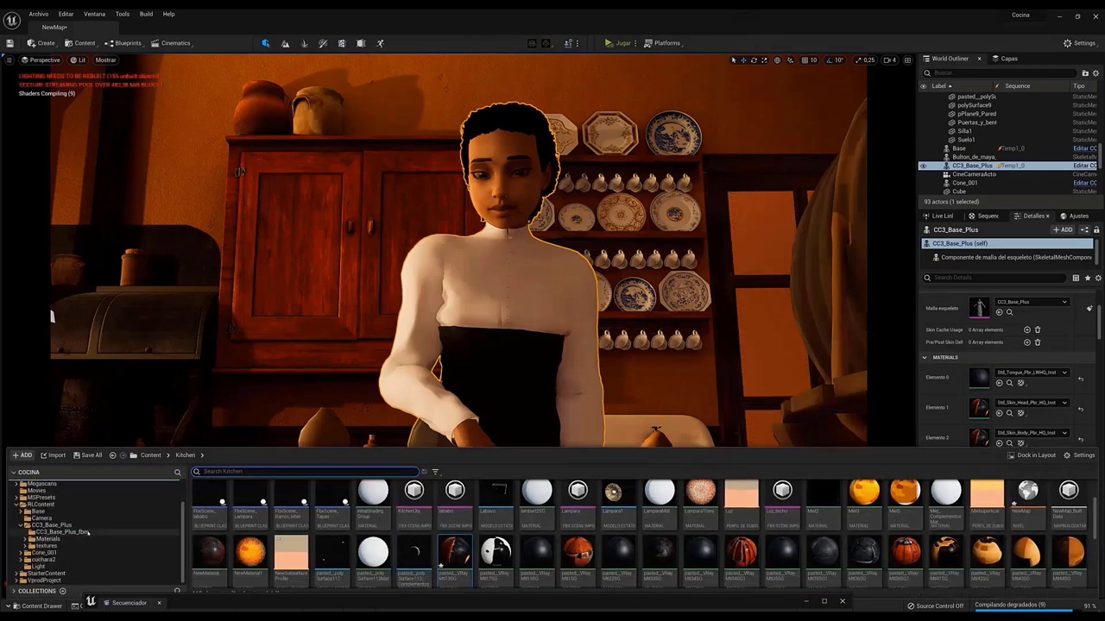
pyautogui.click(90, 533)
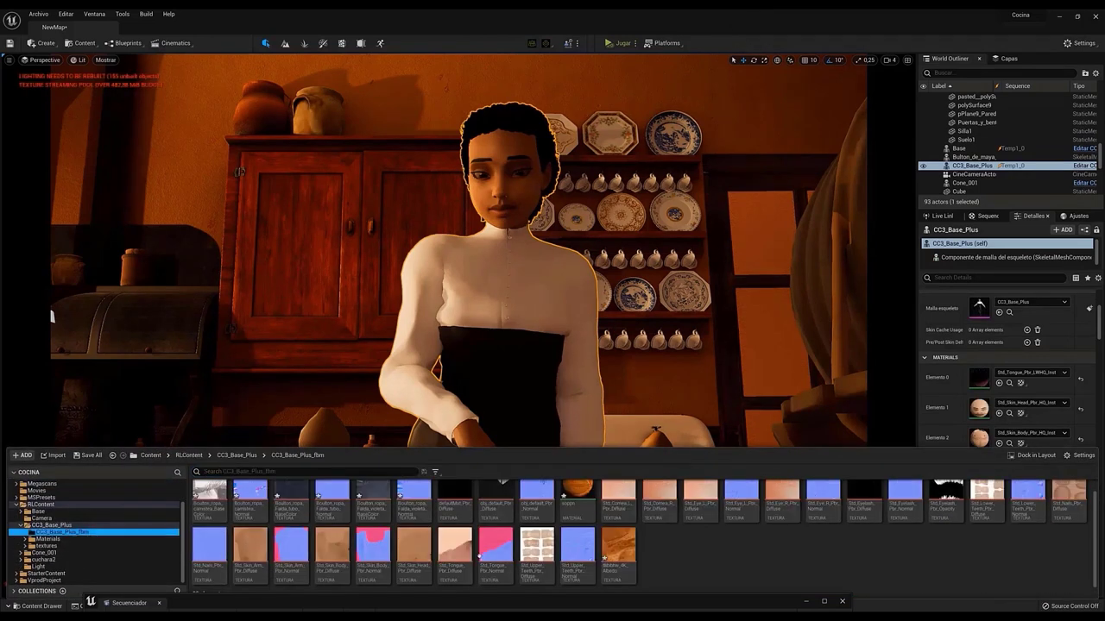
pyautogui.rightClick(709, 570)
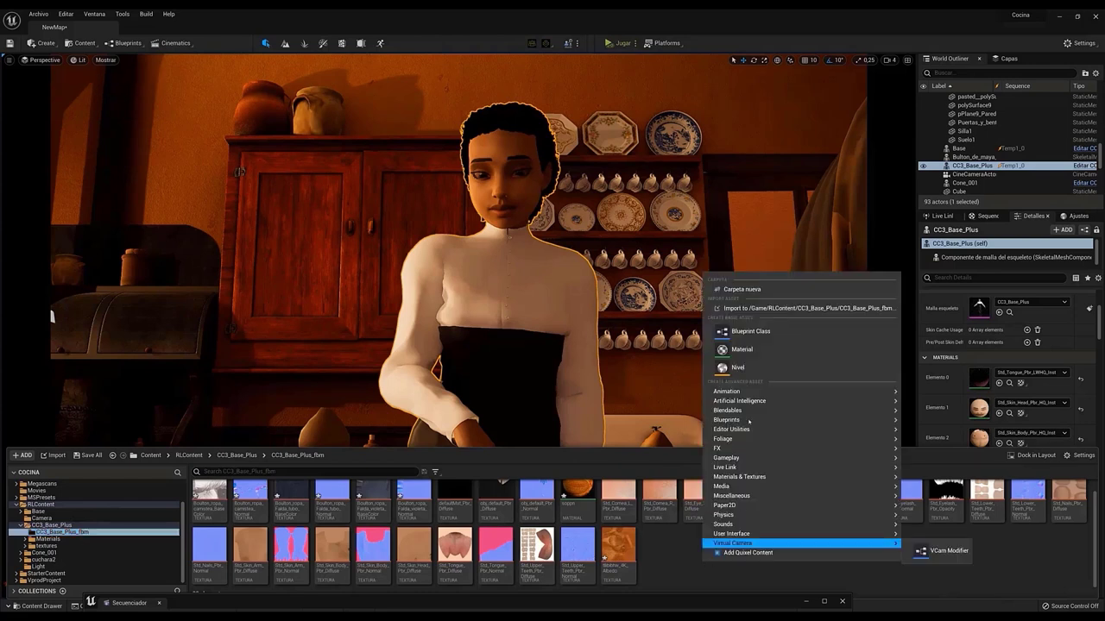
pyautogui.click(741, 350)
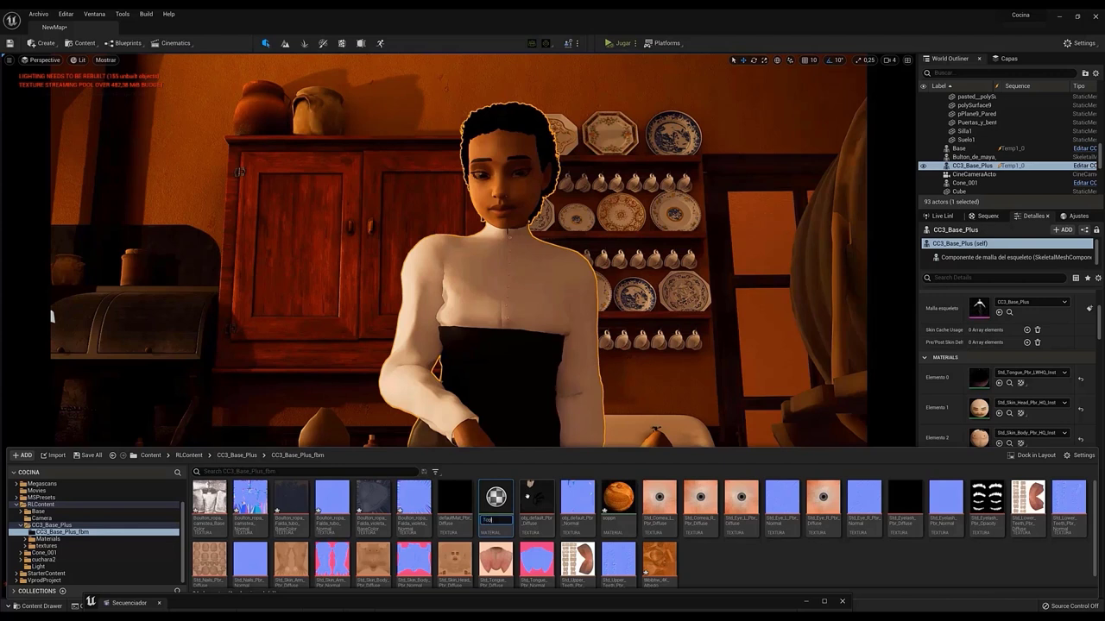
pyautogui.press('Return')
# - Open the Top material and add a Boulton texture and a second texture to its graph
pyautogui.doubleClick(660, 561)
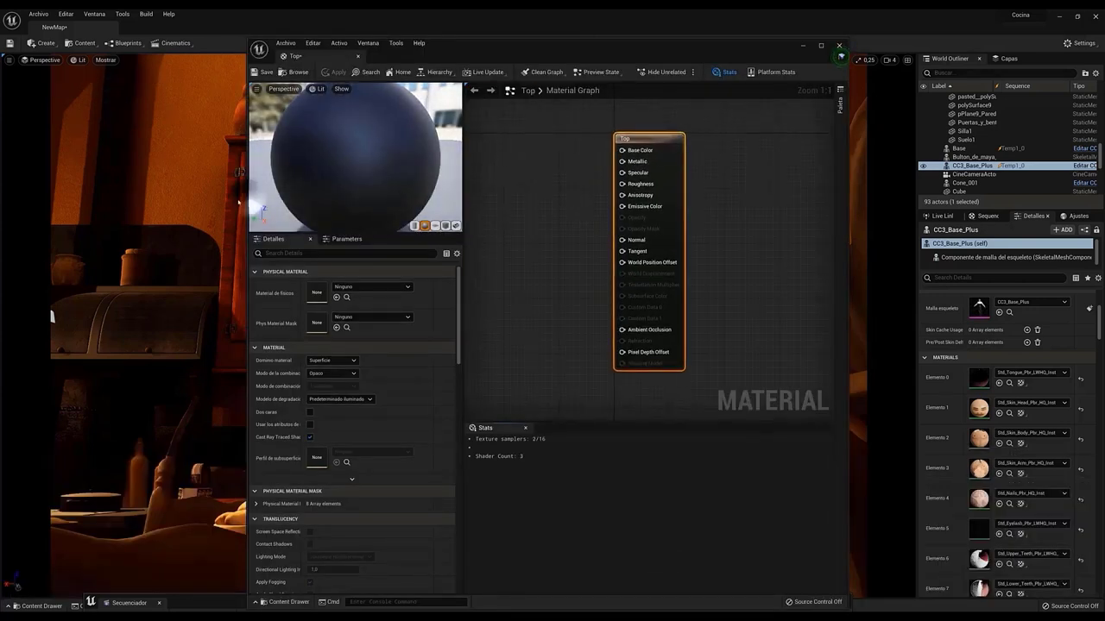
pyautogui.moveTo(246, 173); pyautogui.dragTo(68, 205)
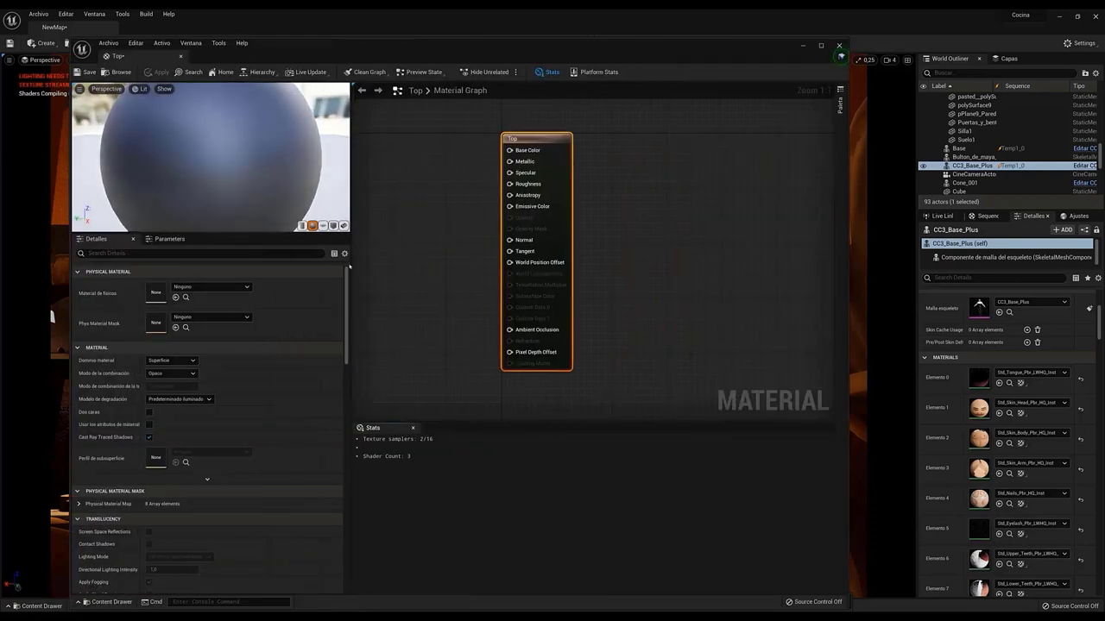
pyautogui.moveTo(352, 258); pyautogui.dragTo(213, 259)
pyautogui.moveTo(230, 291); pyautogui.dragTo(478, 290, button='right')
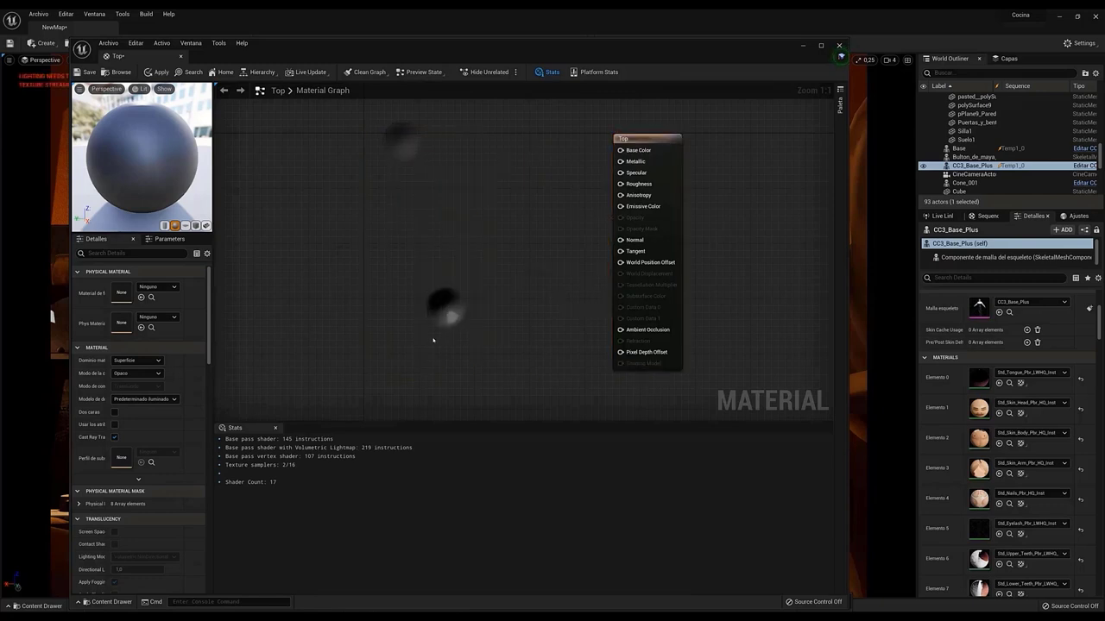
pyautogui.hotkey('ctrl', 'space')
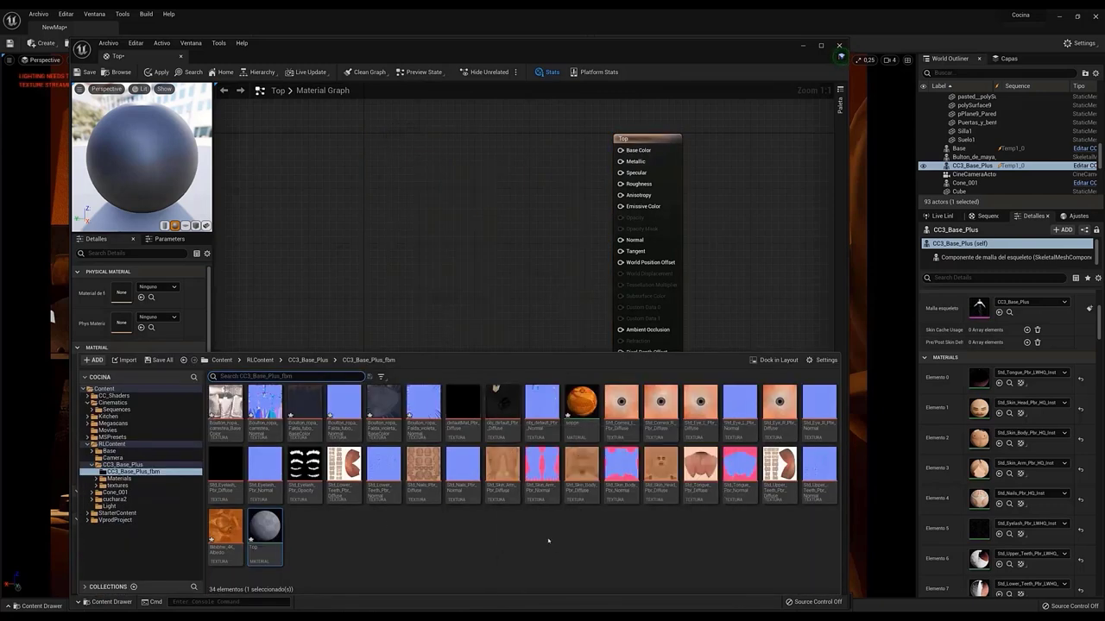
pyautogui.moveTo(233, 403); pyautogui.dragTo(324, 269)
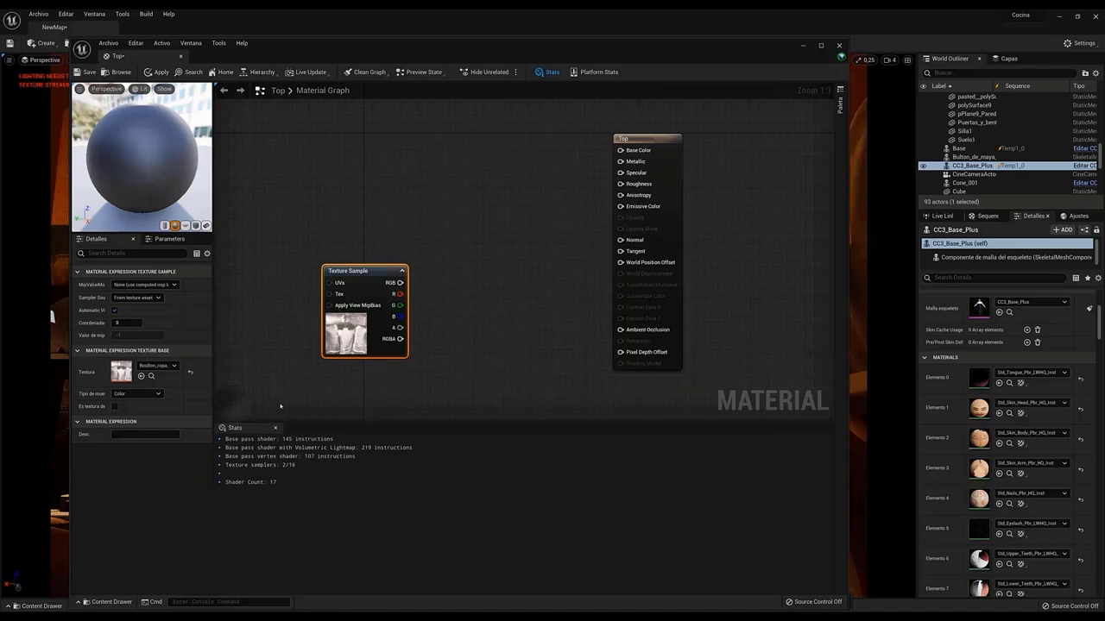
pyautogui.hotkey('ctrl', 'space')
pyautogui.moveTo(265, 402); pyautogui.dragTo(621, 150)
# - Wire the textures to Base Color and Normal, then apply Top to the character's Element 18
pyautogui.moveTo(524, 306); pyautogui.dragTo(621, 239)
pyautogui.click(36, 606)
pyautogui.moveTo(660, 565); pyautogui.dragTo(982, 382)
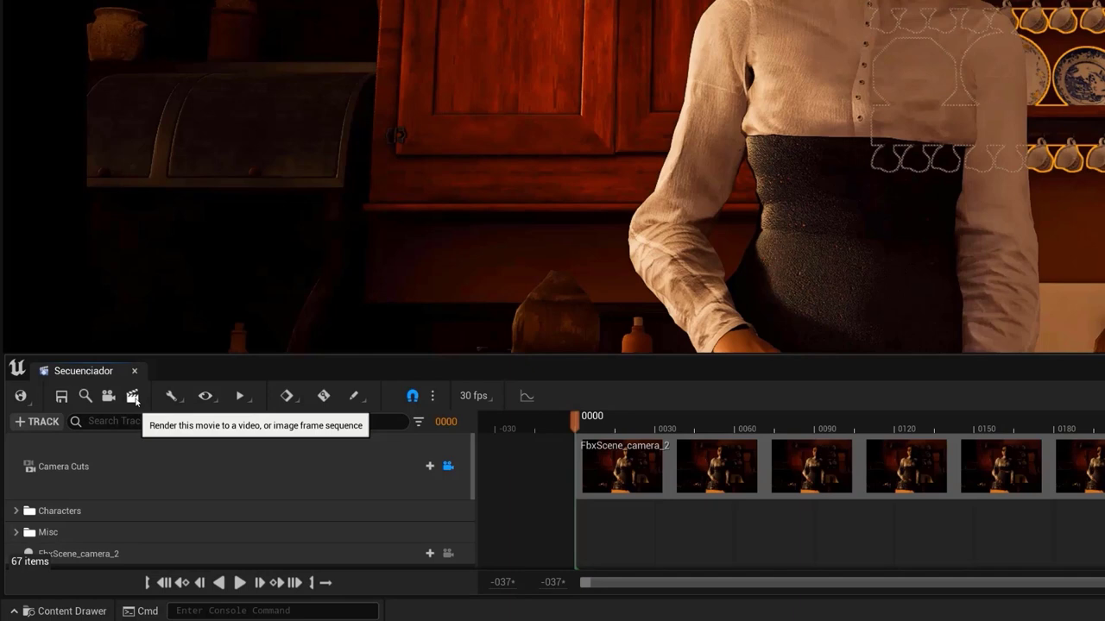
# - Keep the movie render at 1920x1080 as a PNG sequence and start choosing the output folder
pyautogui.click(134, 397)
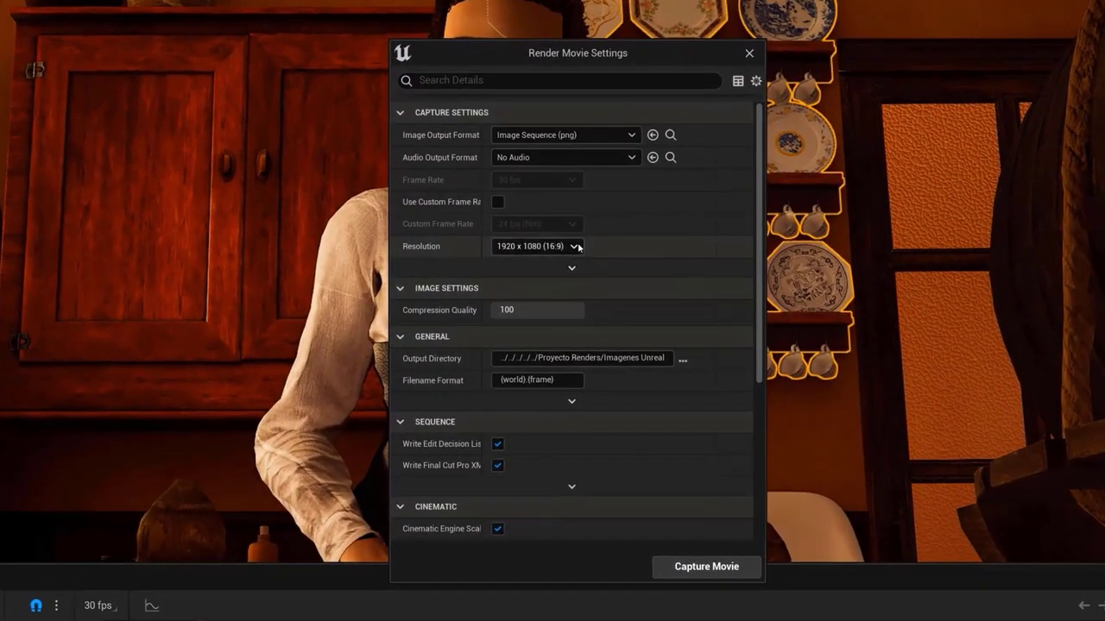
pyautogui.click(575, 247)
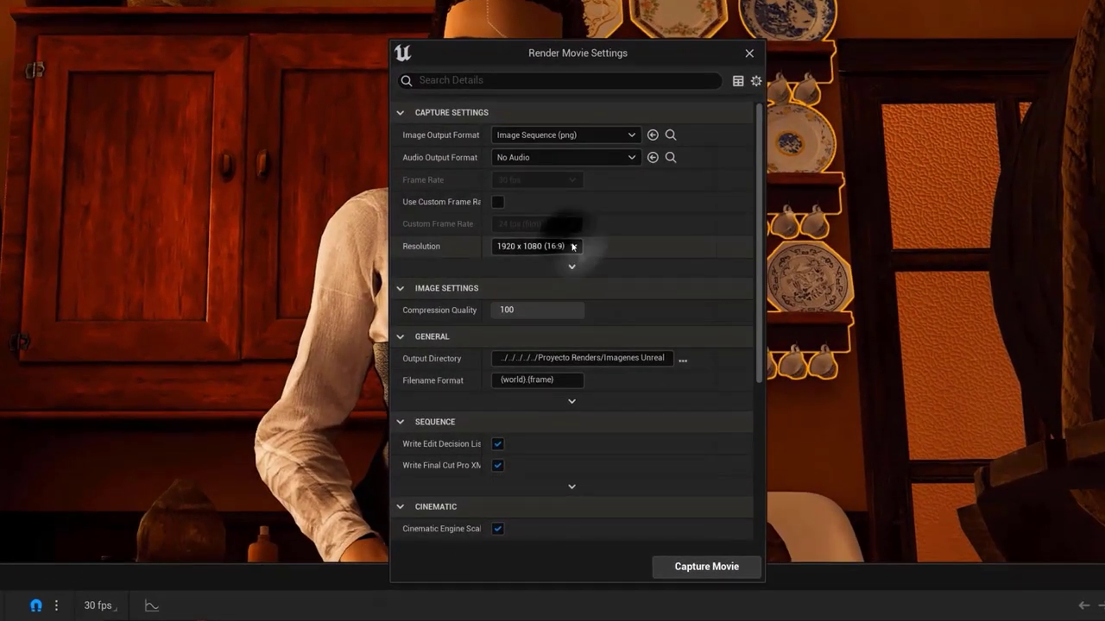
pyautogui.click(553, 323)
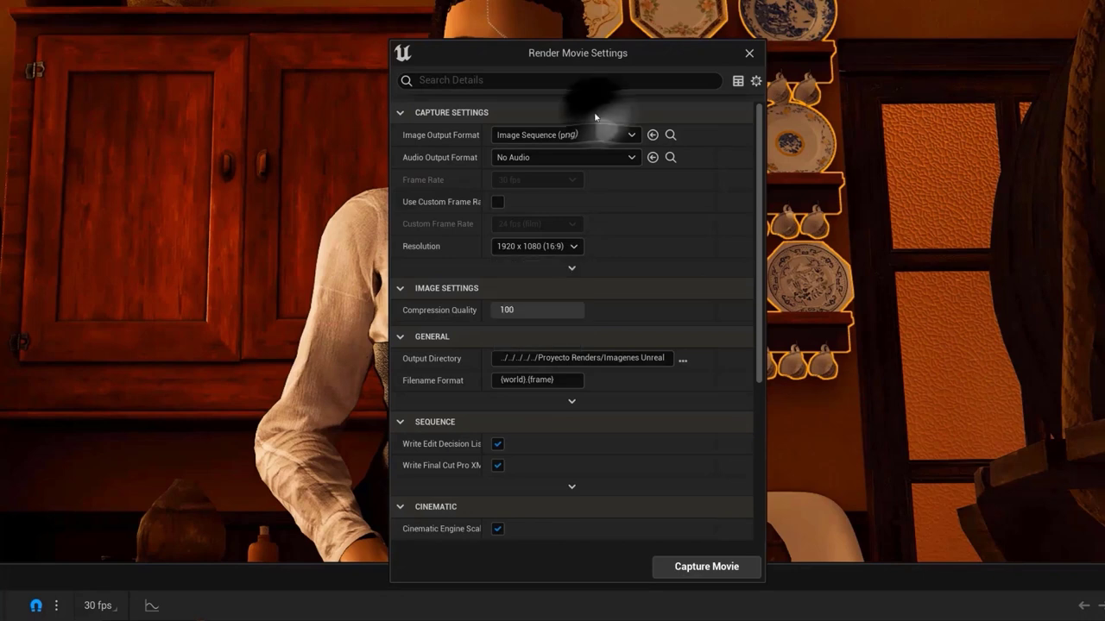
pyautogui.scroll(-5, 615, 210)
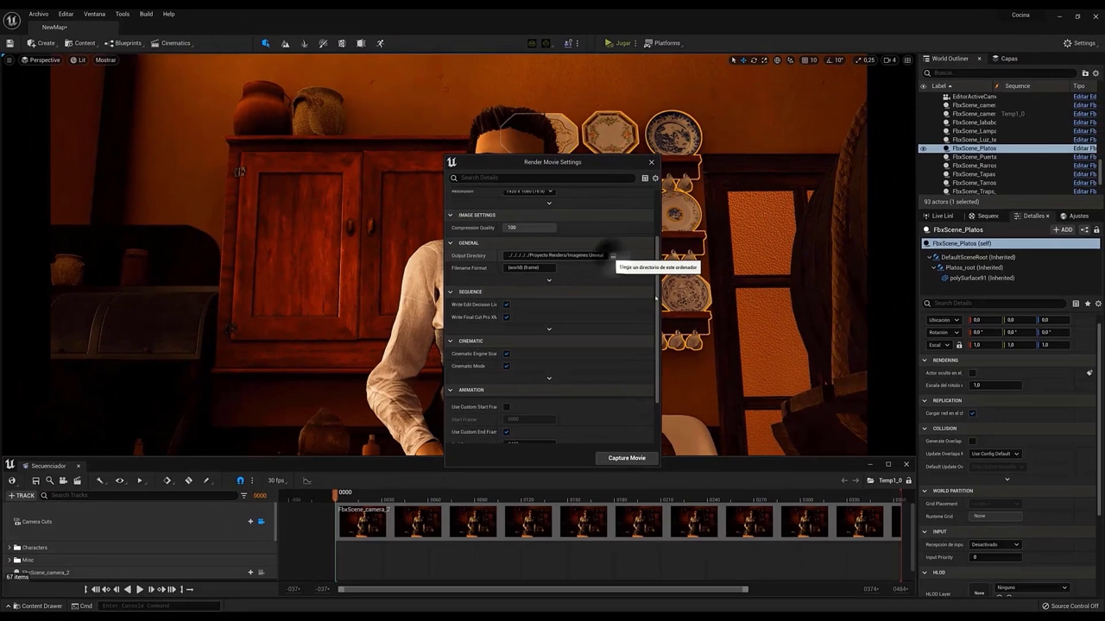
pyautogui.click(612, 256)
pyautogui.rightClick(579, 291)
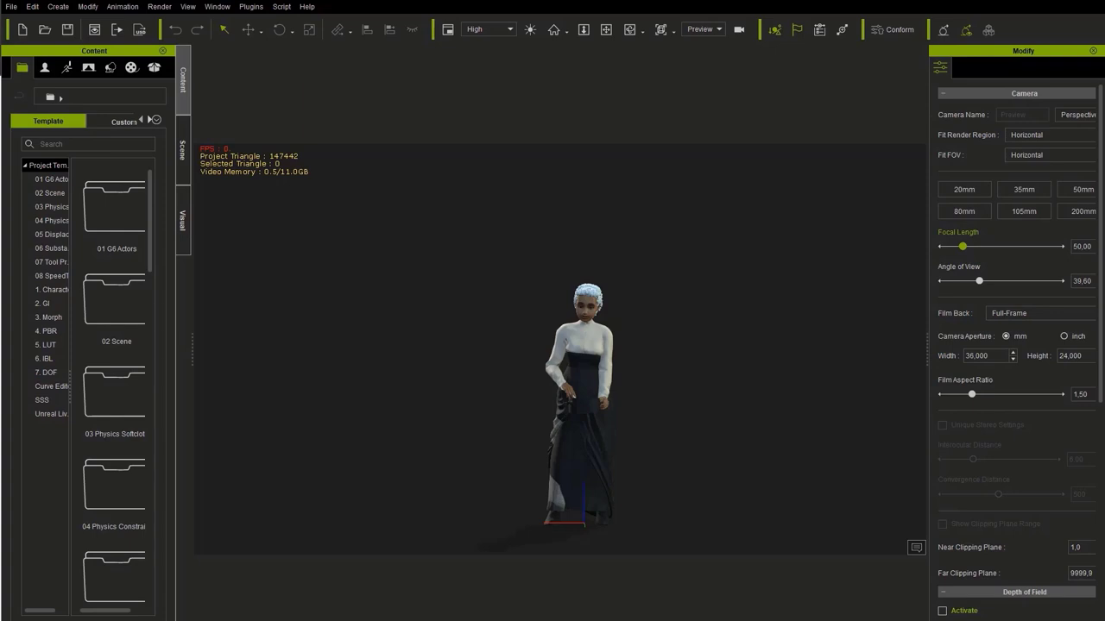
# - Box-select the cook and export her as FBX with the Maya preset and the full animation range
pyautogui.moveTo(436, 206); pyautogui.dragTo(711, 555)
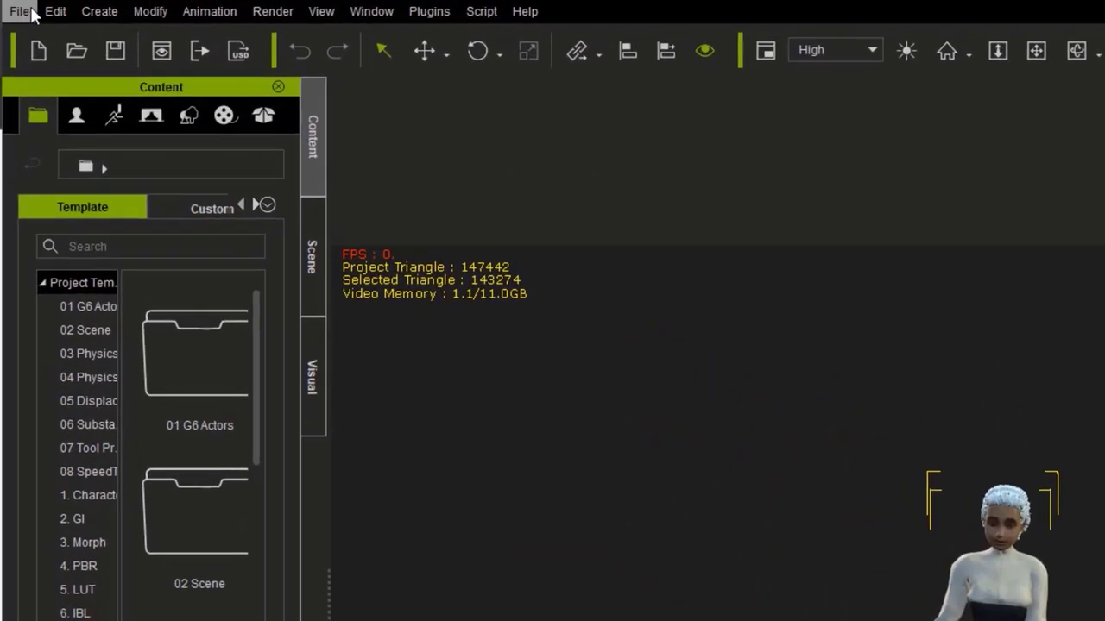
pyautogui.click(12, 6)
pyautogui.moveTo(121, 172)
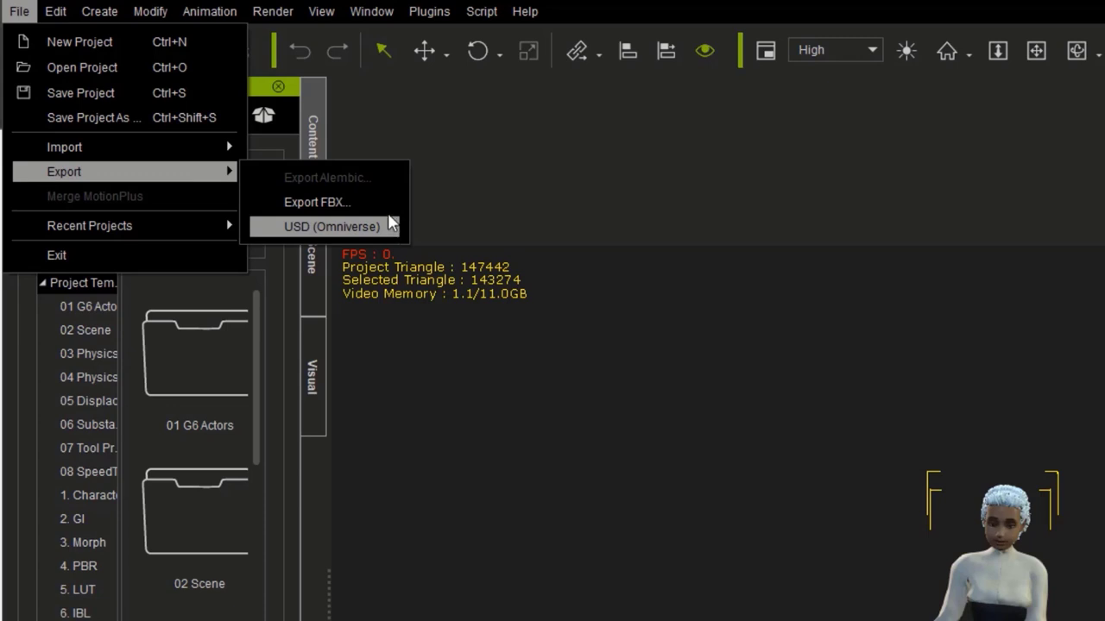
pyautogui.click(385, 207)
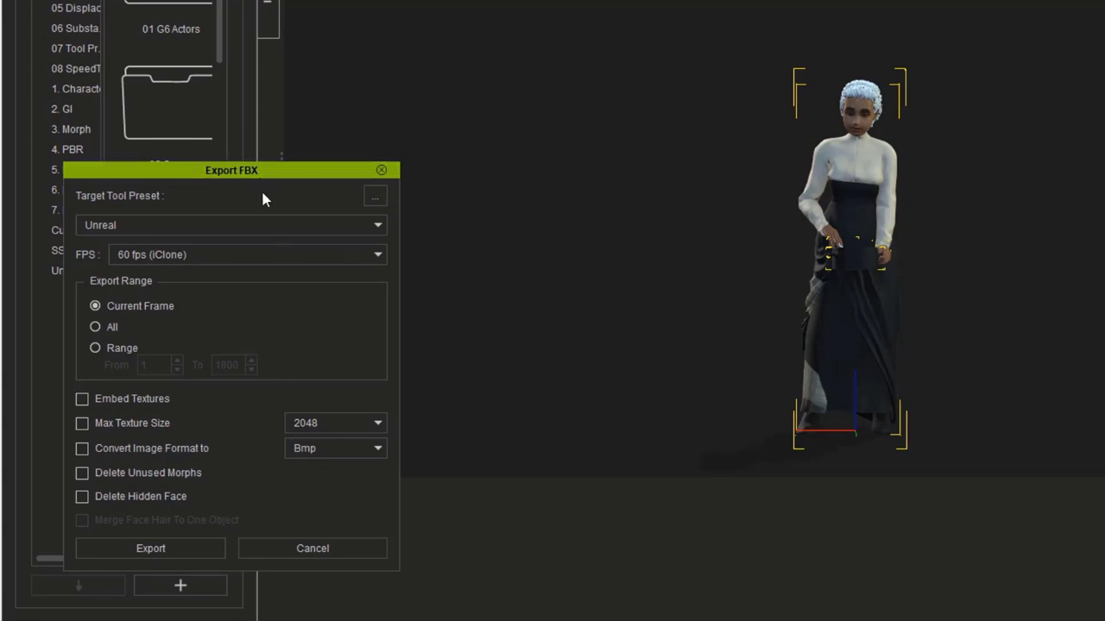
pyautogui.click(265, 230)
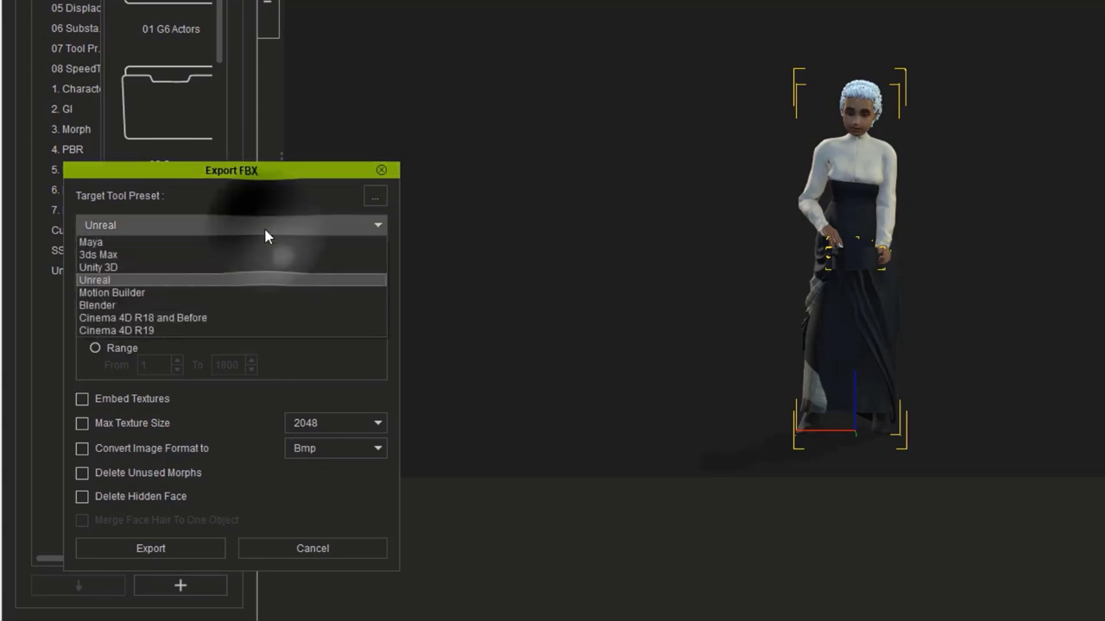
pyautogui.click(257, 245)
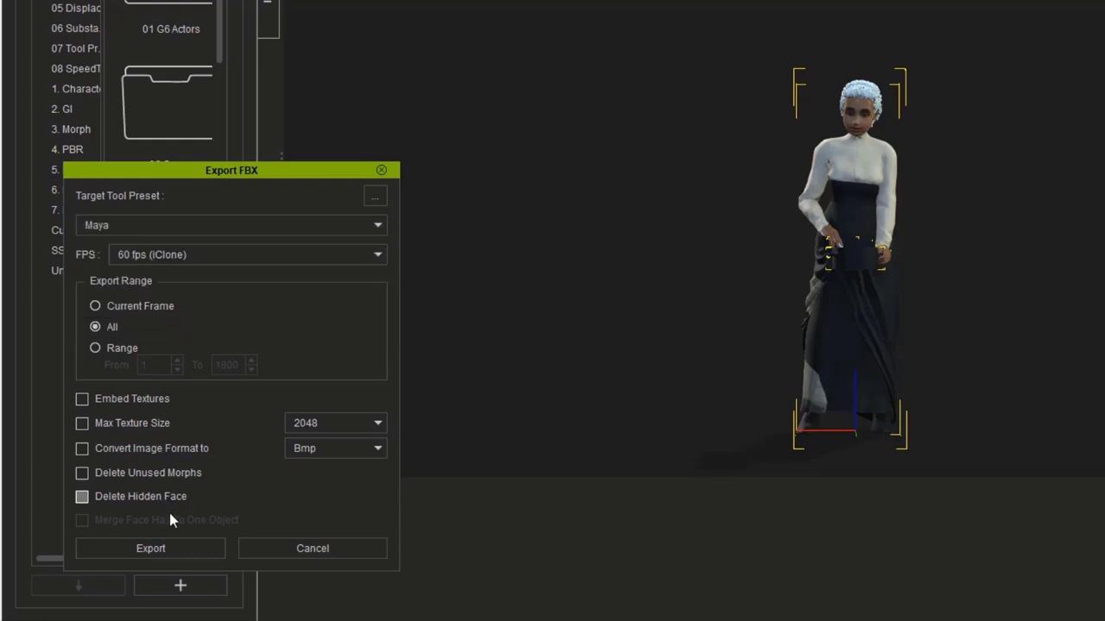
pyautogui.click(178, 549)
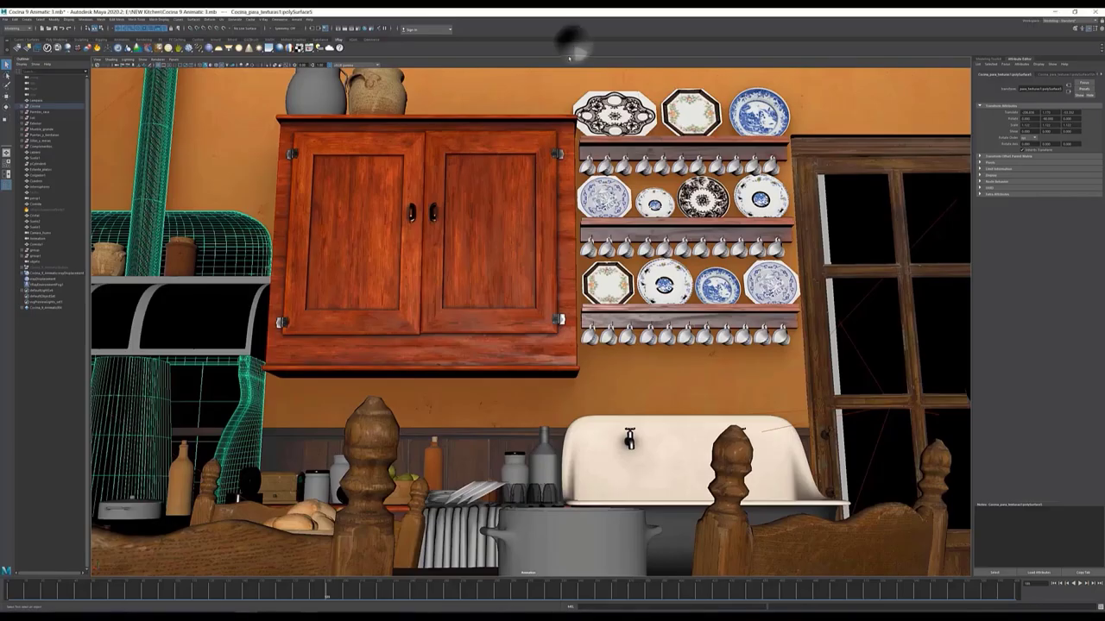
# - Import the exported cook FBX, select Cocina_9_AnimaticButton, and switch the viewport to untextured shading
pyautogui.click(553, 76)
pyautogui.click(12, 18)
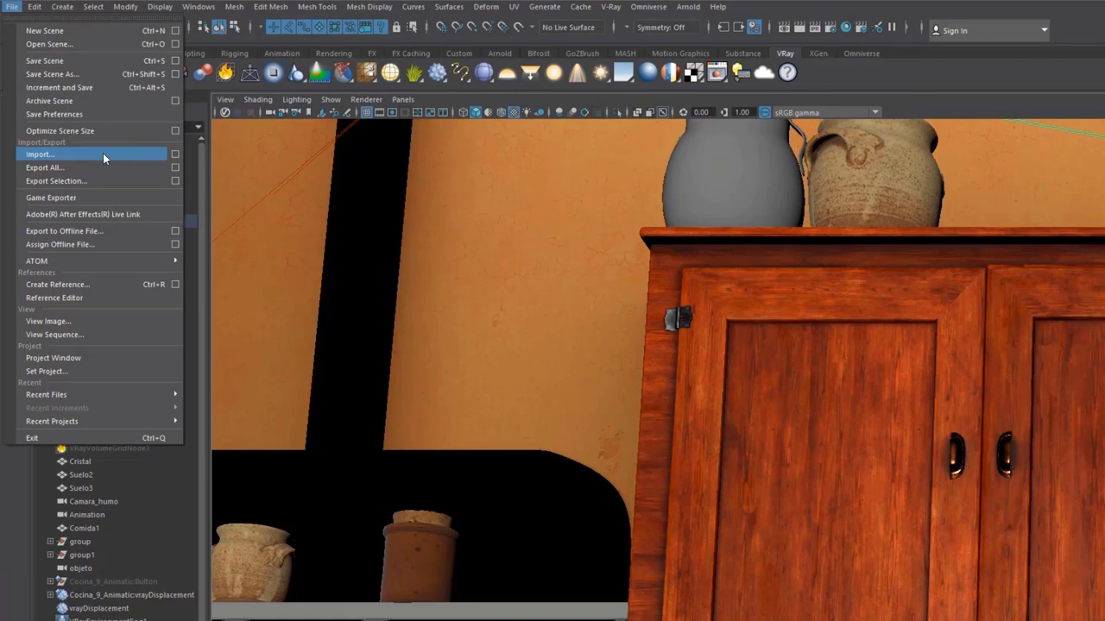
pyautogui.click(103, 153)
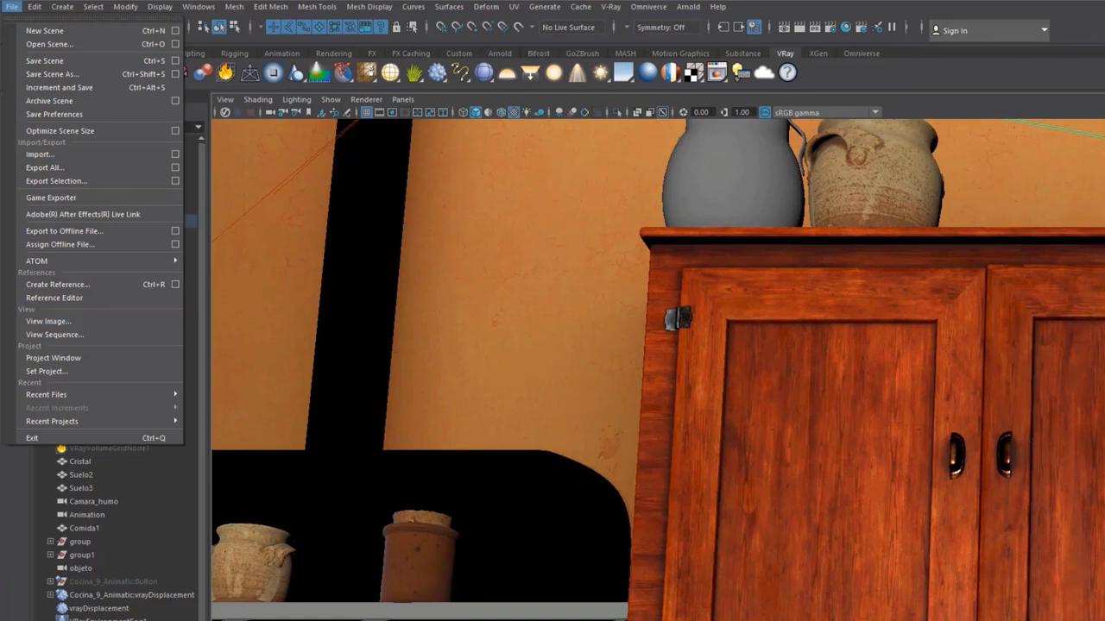
pyautogui.click(123, 583)
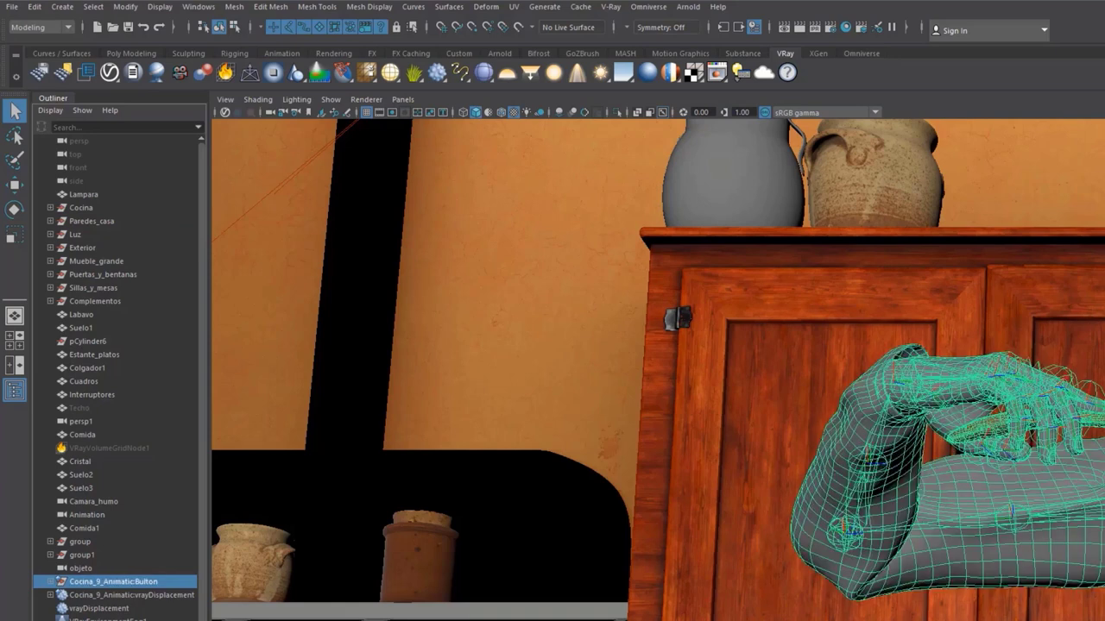
pyautogui.press('6')
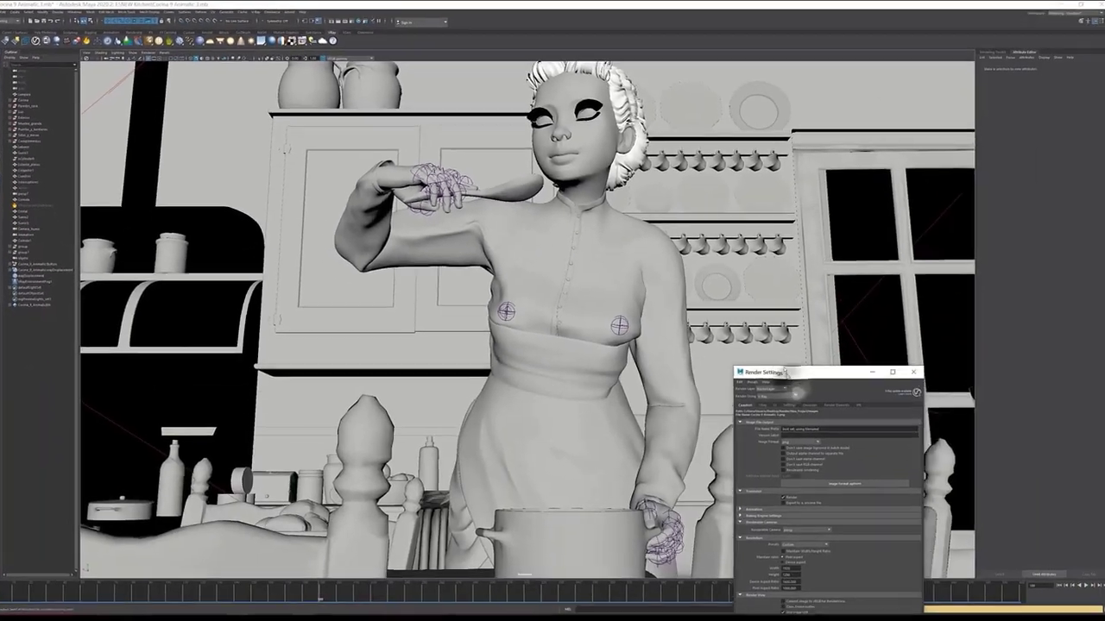
# - Review the V-Ray and Render Elements settings, then enable the Denoiser layer in the frame buffer
pyautogui.moveTo(785, 373); pyautogui.dragTo(783, 214)
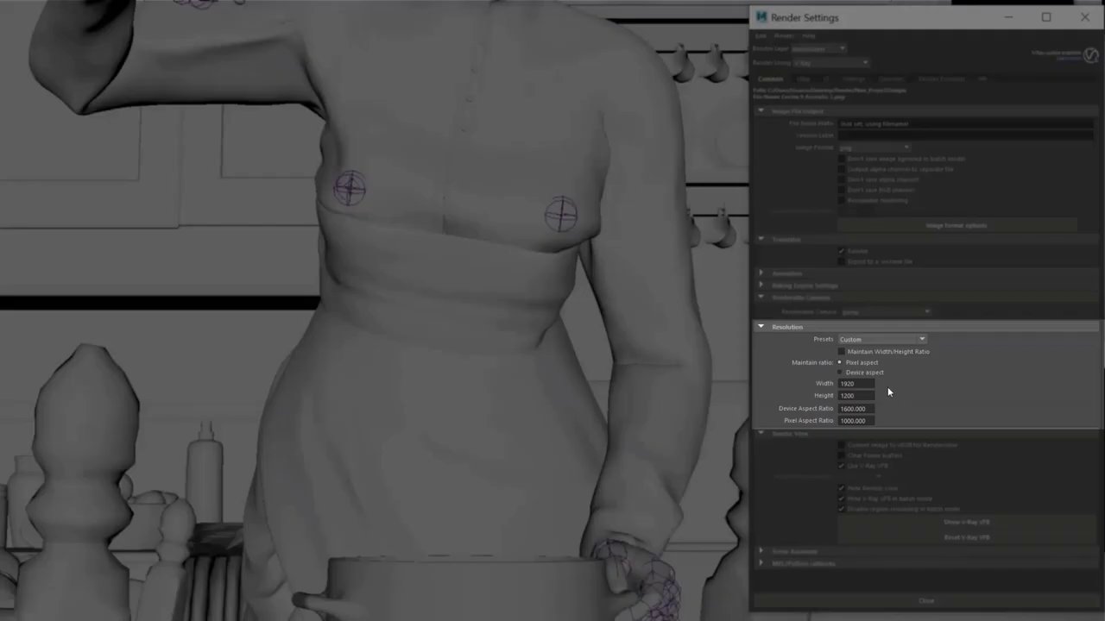
pyautogui.click(803, 79)
pyautogui.click(916, 80)
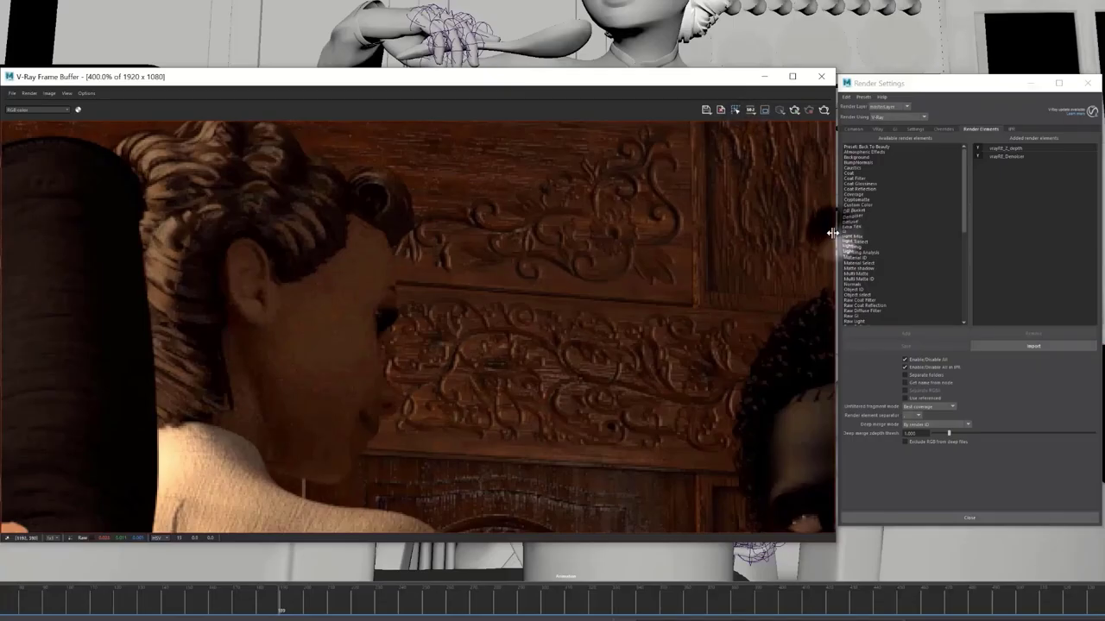
pyautogui.moveTo(833, 233); pyautogui.dragTo(745, 213)
pyautogui.click(754, 131)
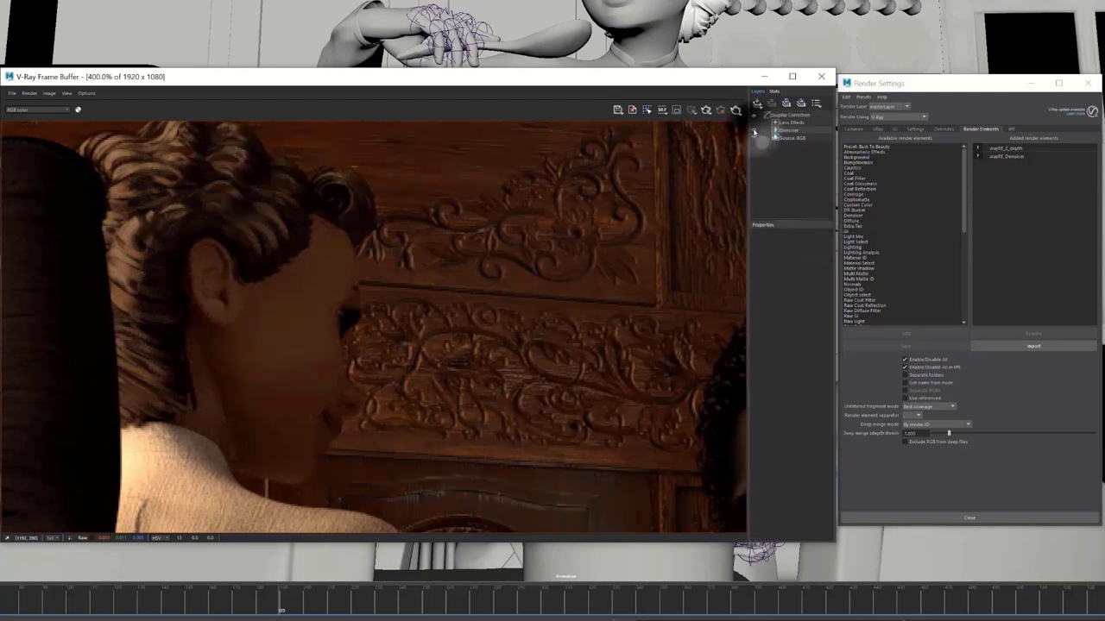